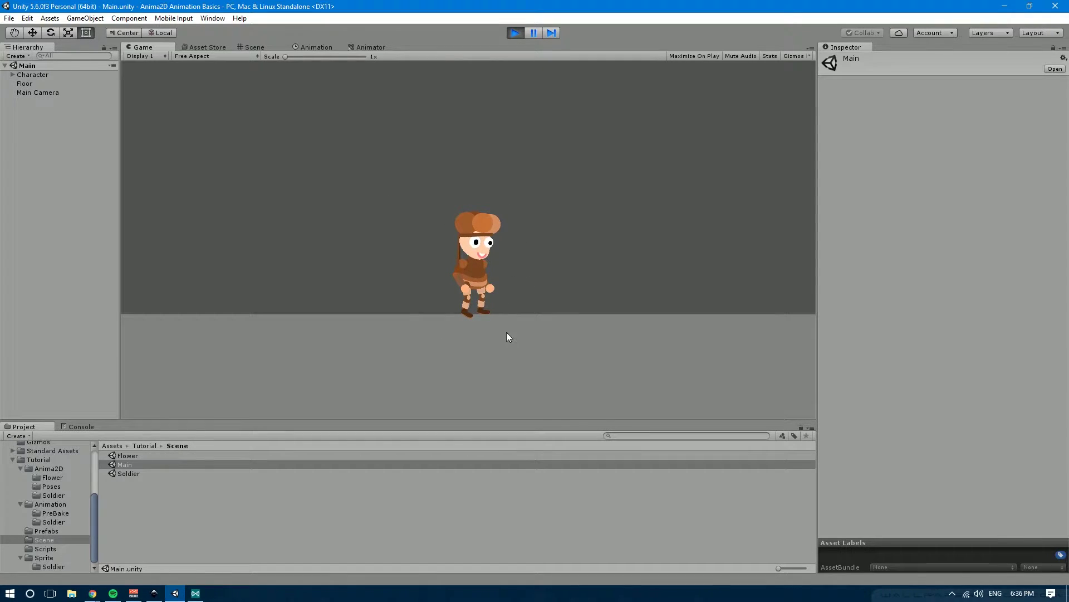
Run the character back and forth along the floor in the playing Main scene to check its running animation.
key("Right")
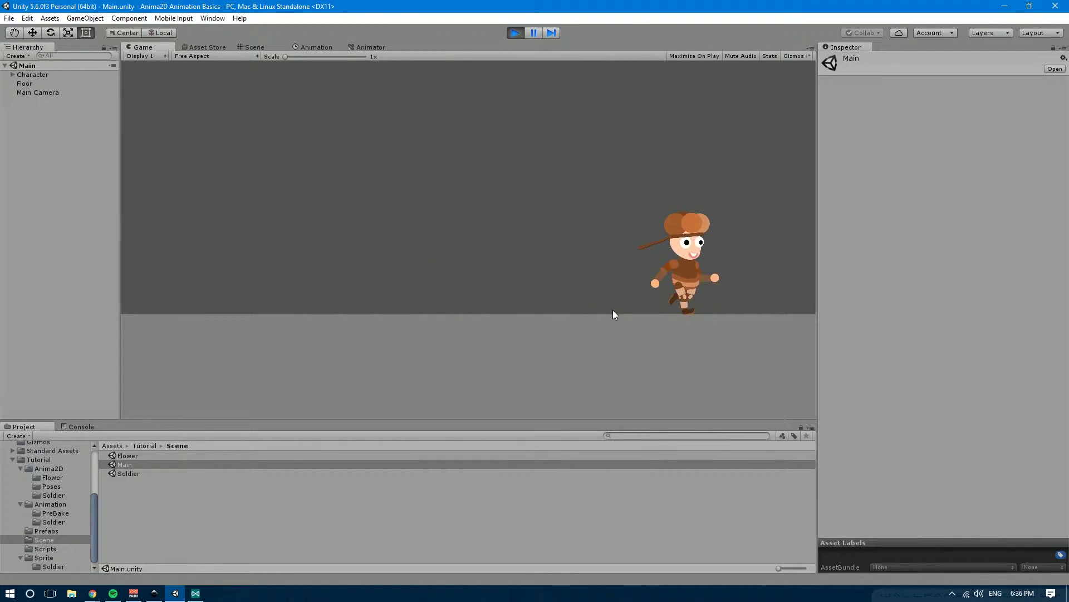
key("Left")
key("Right")
key("Left")
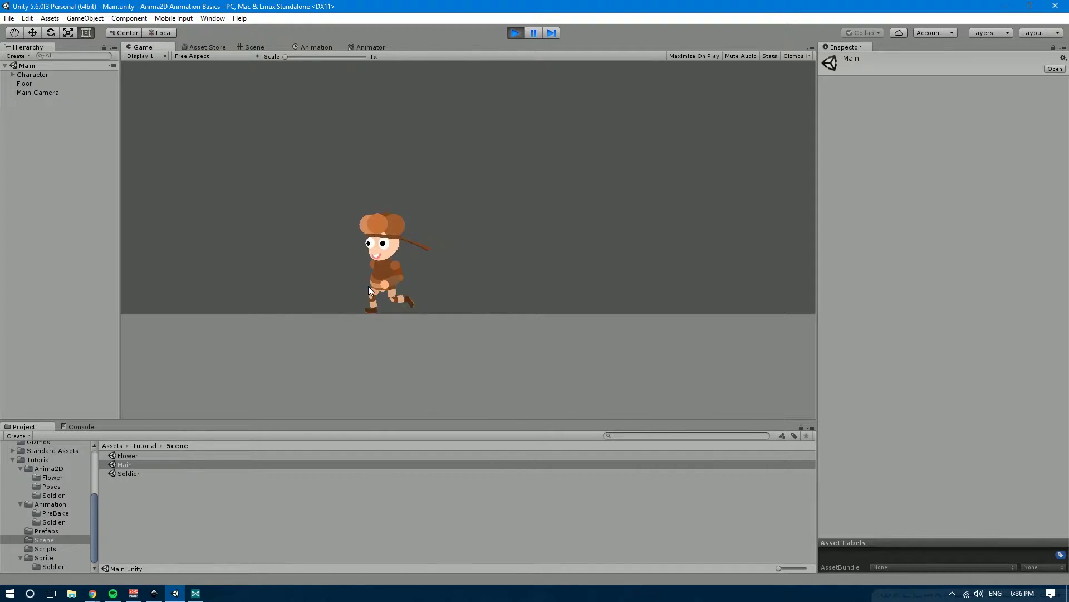
key("Right")
key("Left")
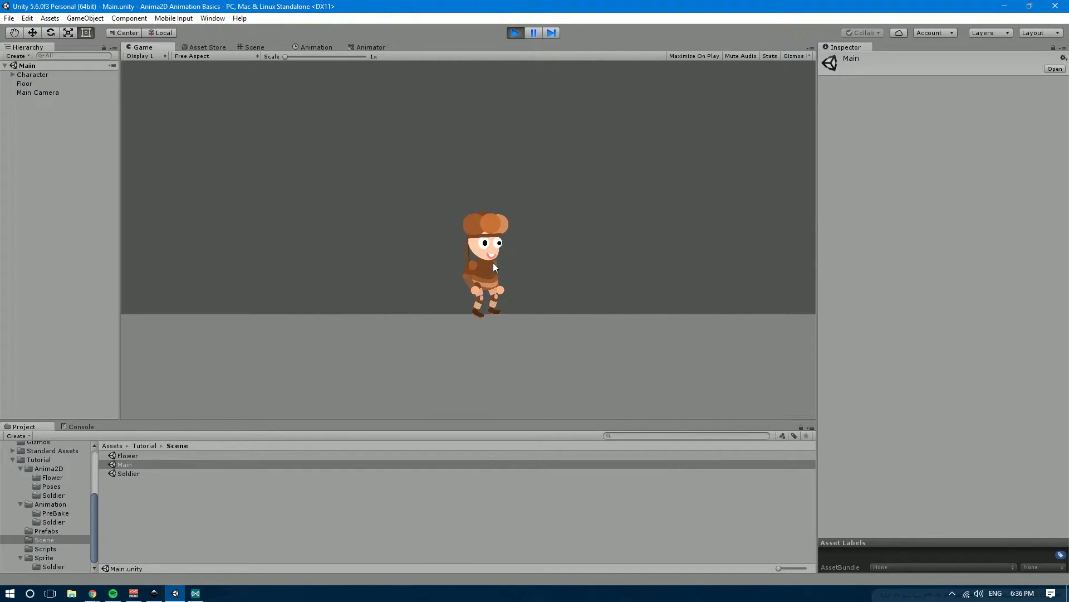
Make the character jump in both directions to check its jumping animation, and stop playing the Main scene.
key("Left")
key("space")
key("Right")
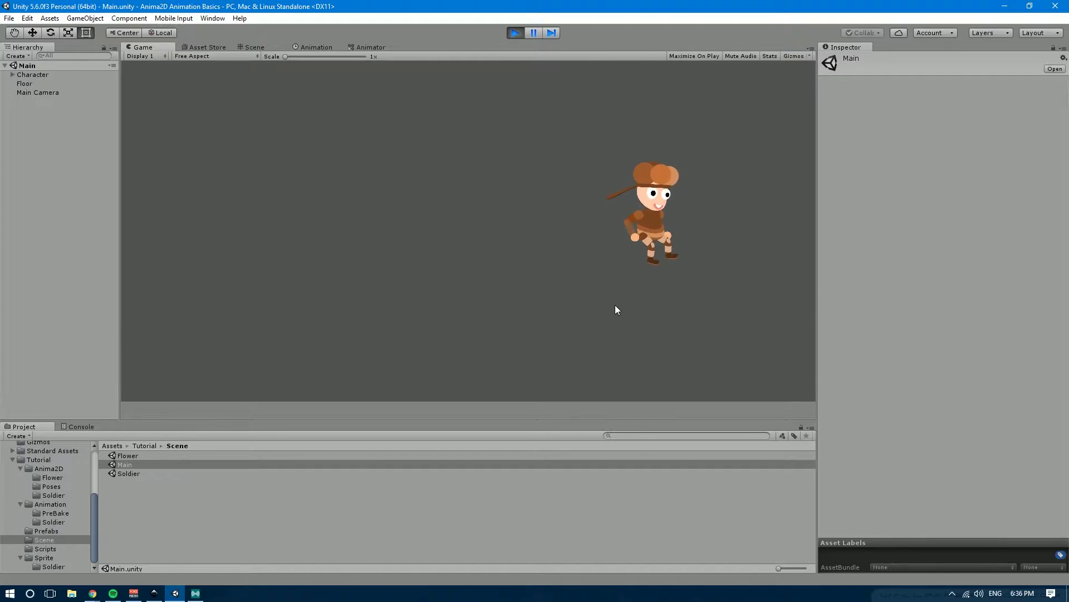
key("Left")
key("space")
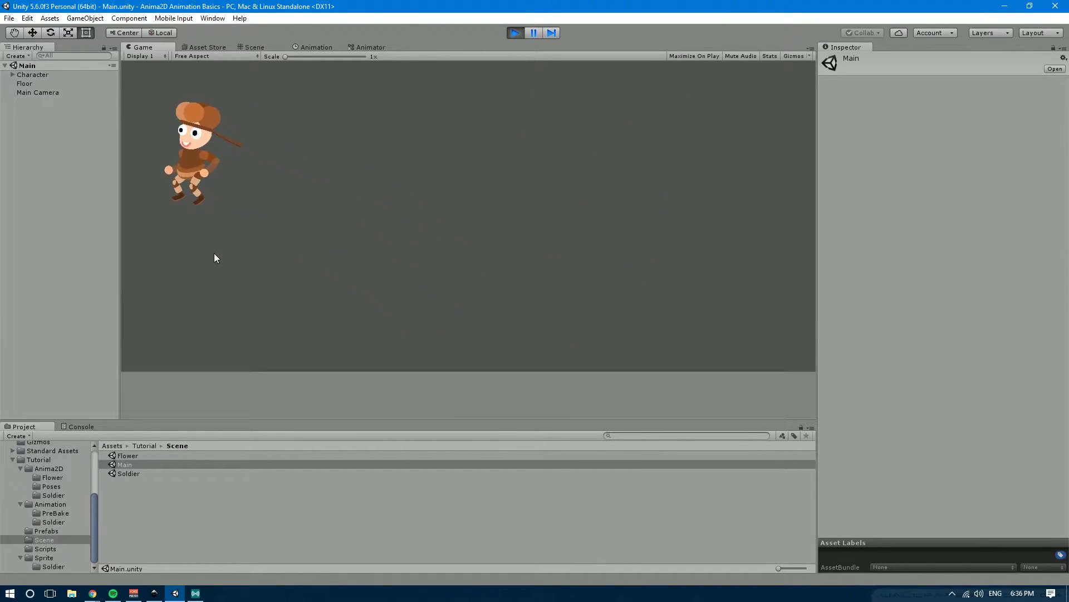
key("Right")
key("space")
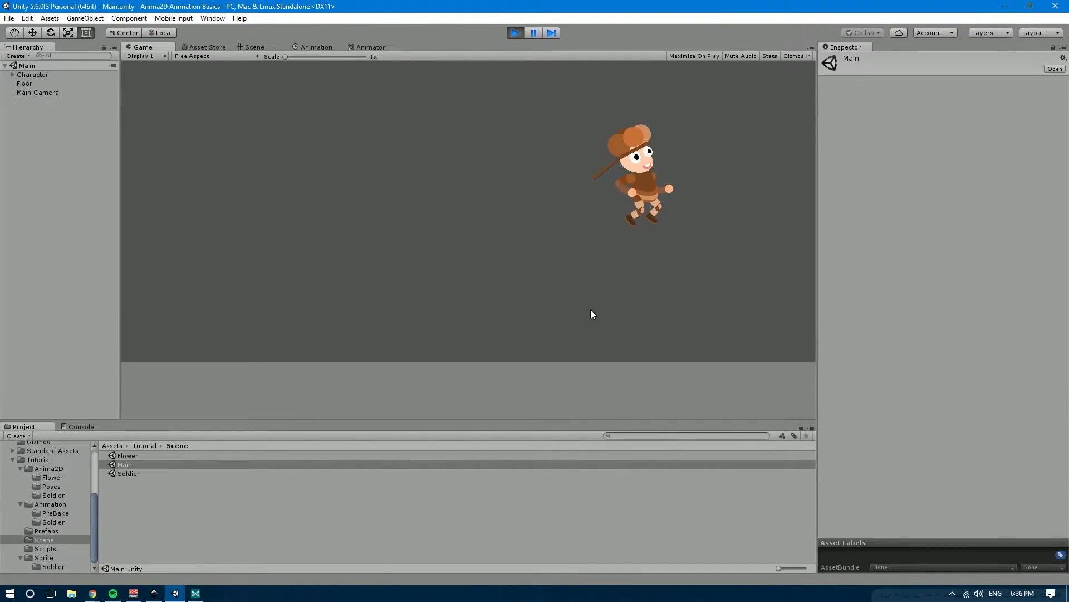
key("Left")
key("space")
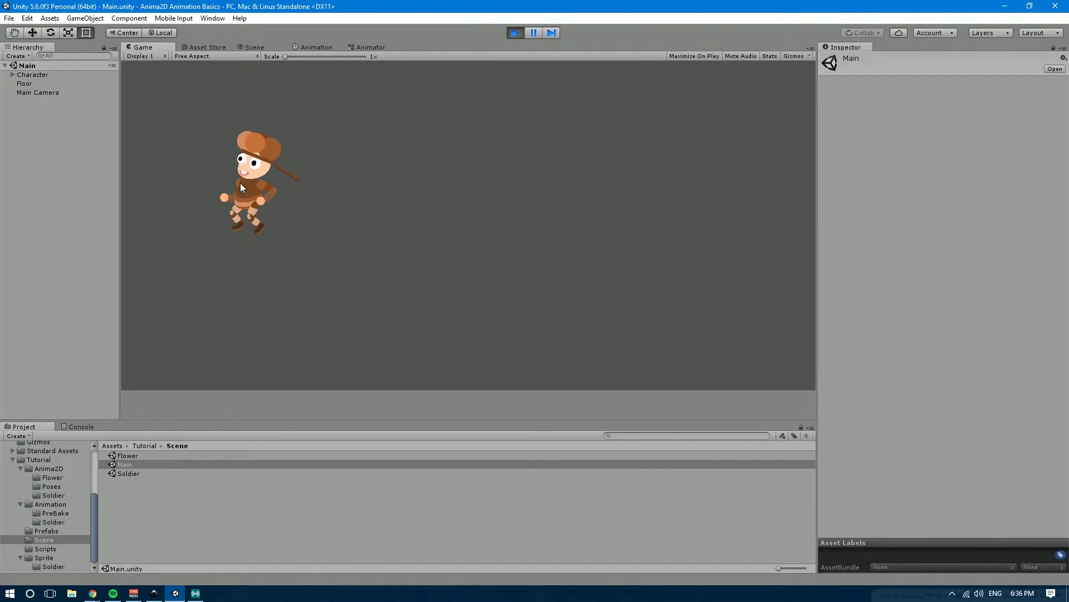
key("Right")
key("space")
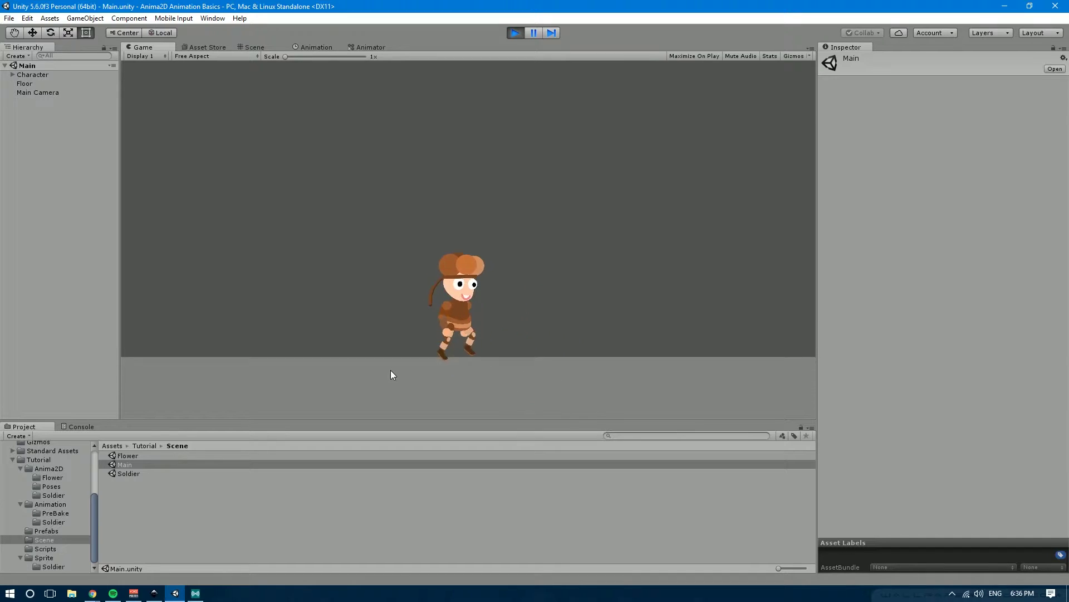
key("Right")
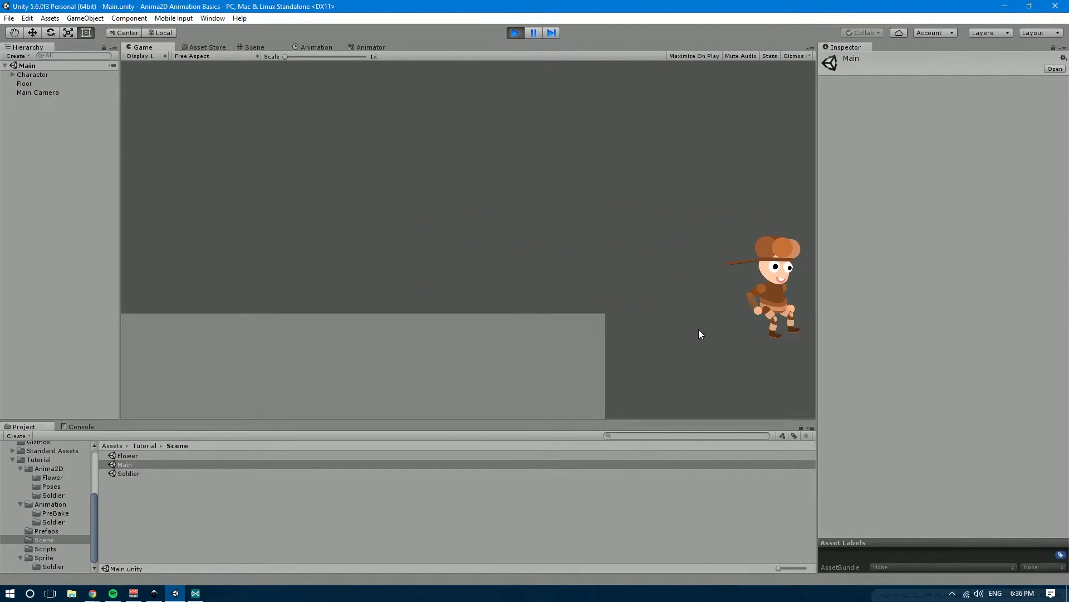
left_click(515, 32)
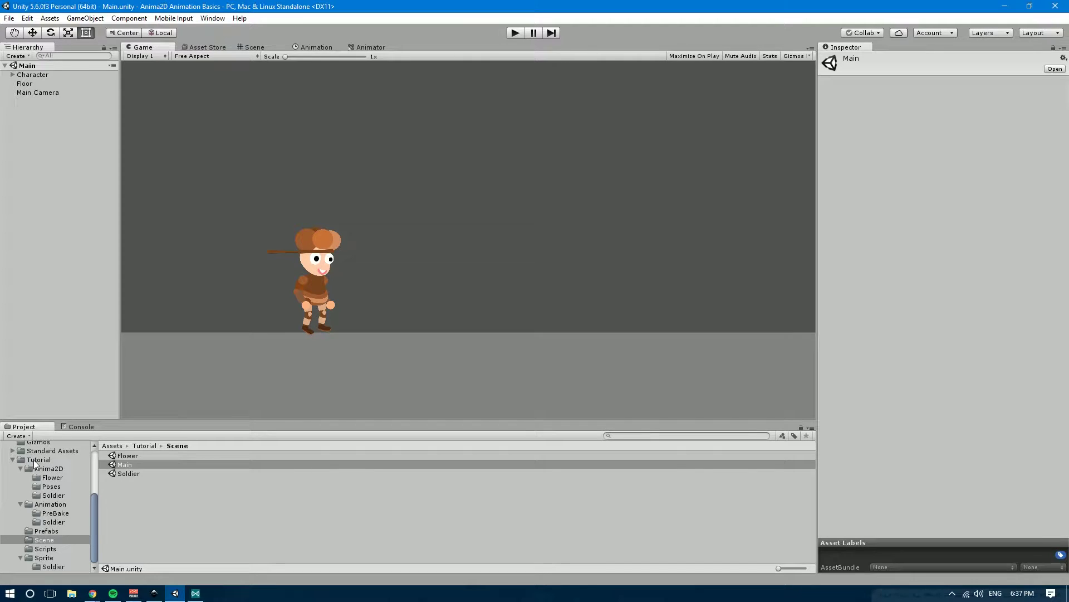
Open the Soldier scene and start playing it.
double_click(123, 474)
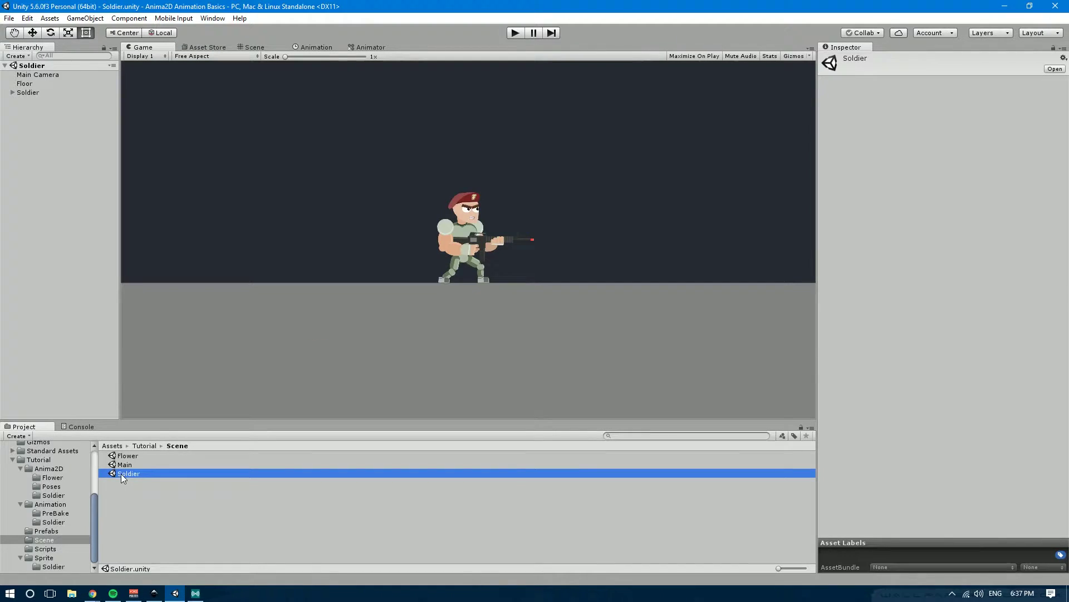
left_click(515, 33)
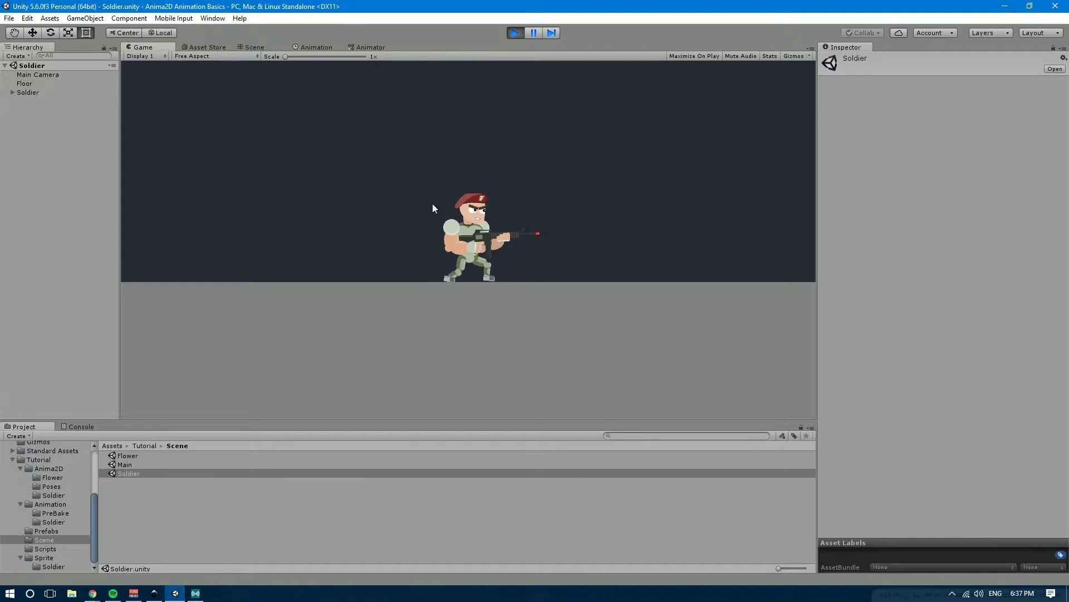
Run and jump the soldier in both directions to check its current animations, and stop playing the scene.
key("Right")
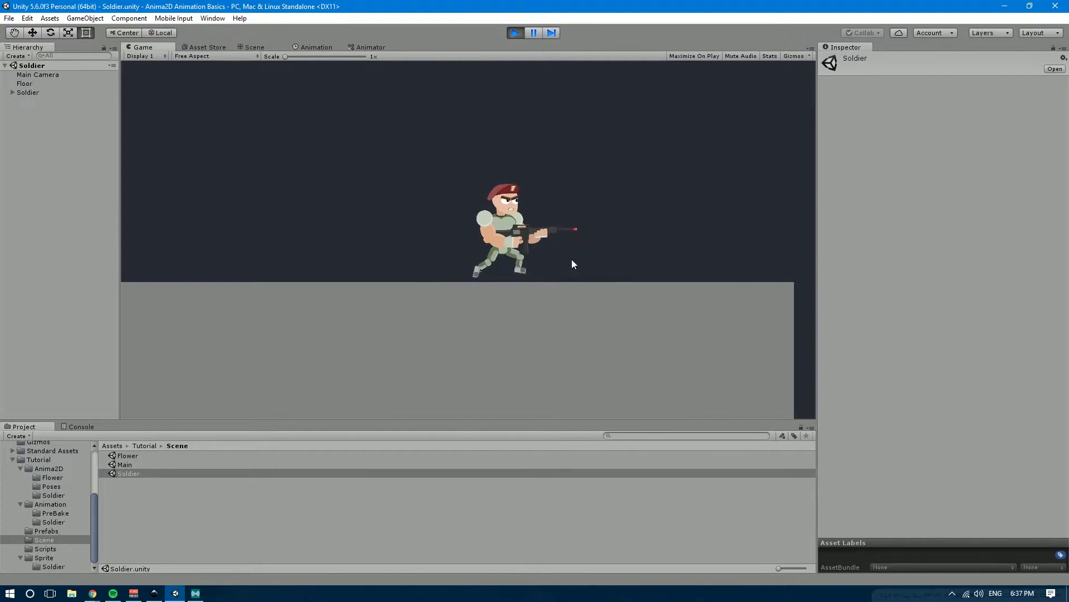
key("Left")
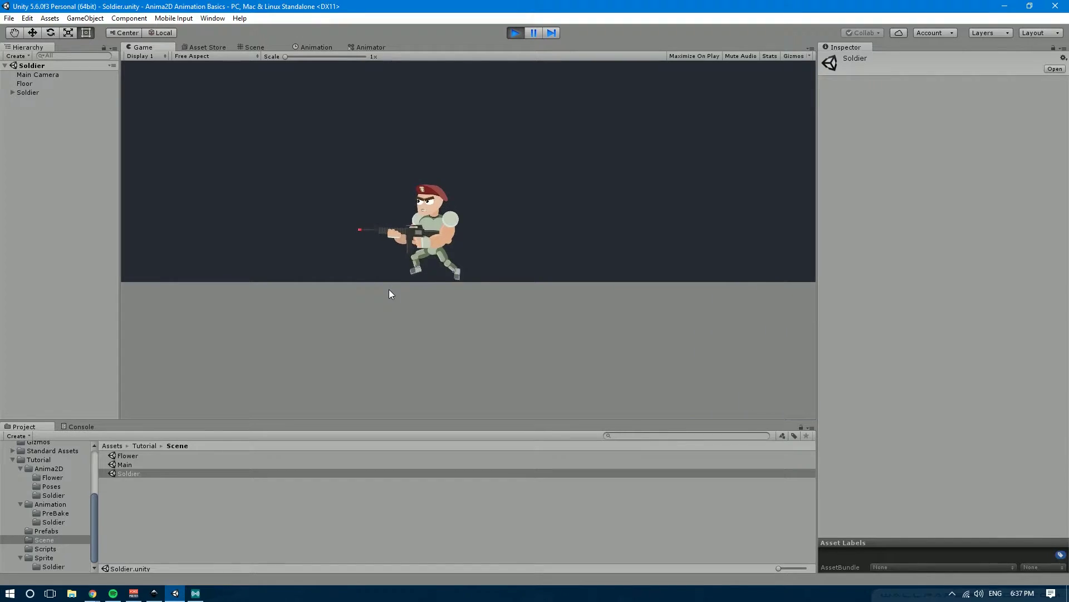
key("Right")
key("space")
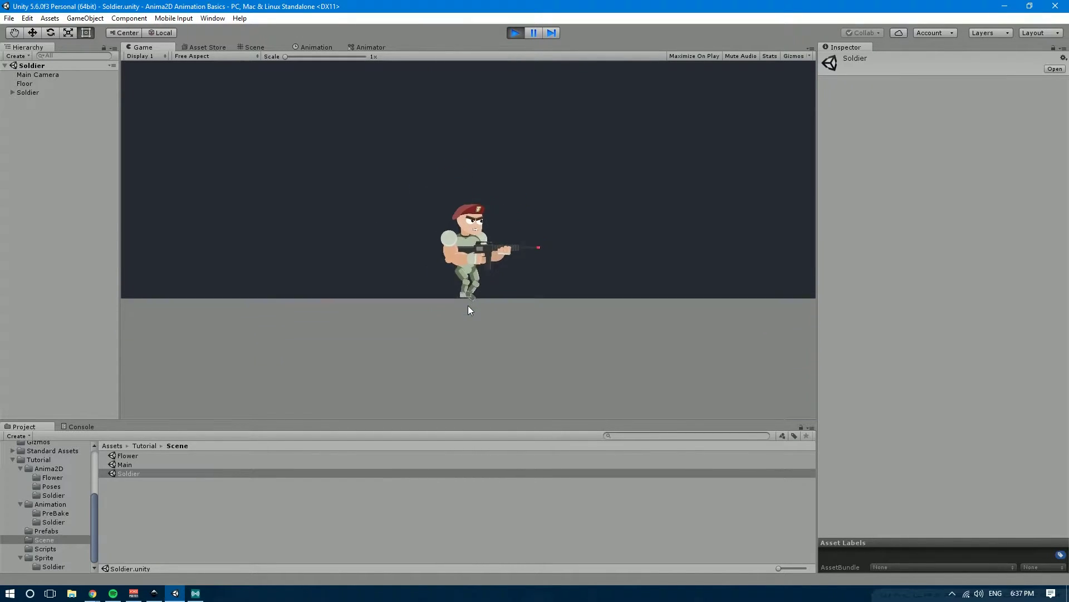
key("Left")
key("space")
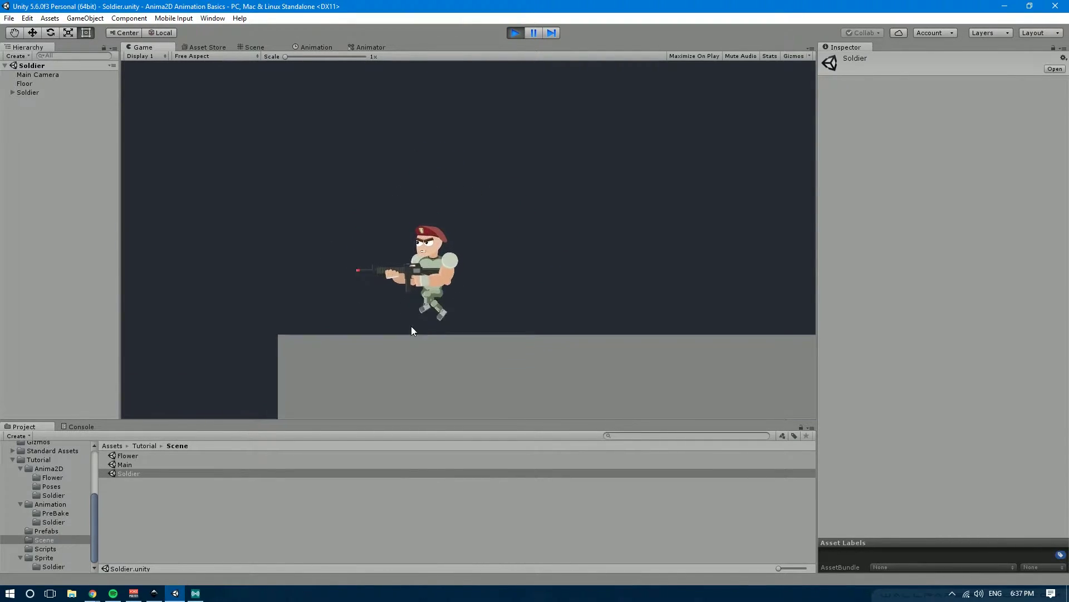
key("Right")
key("space")
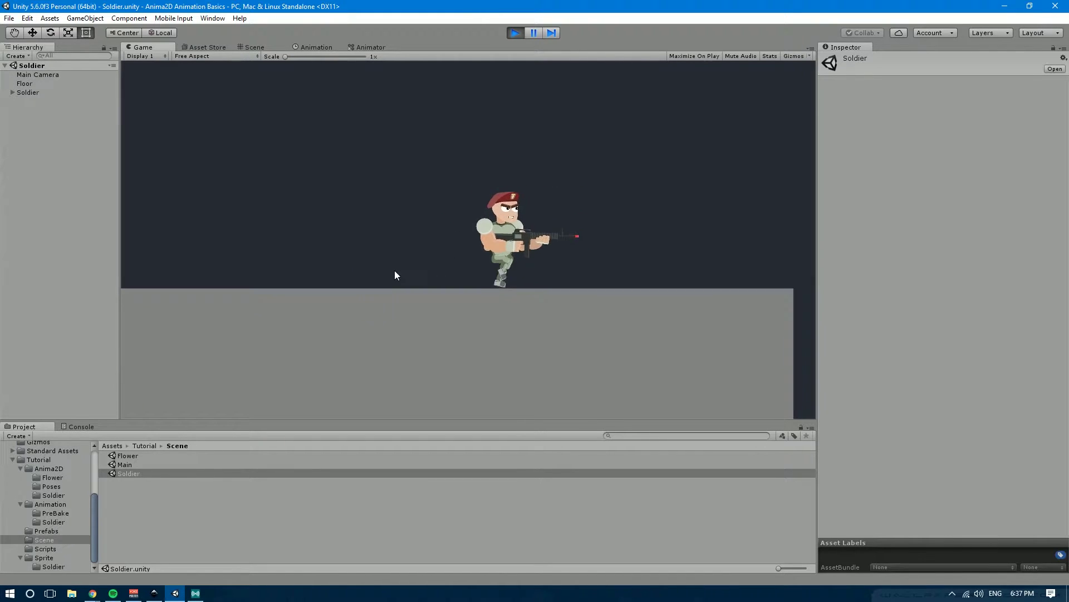
key("Left")
key("Right")
left_click(515, 33)
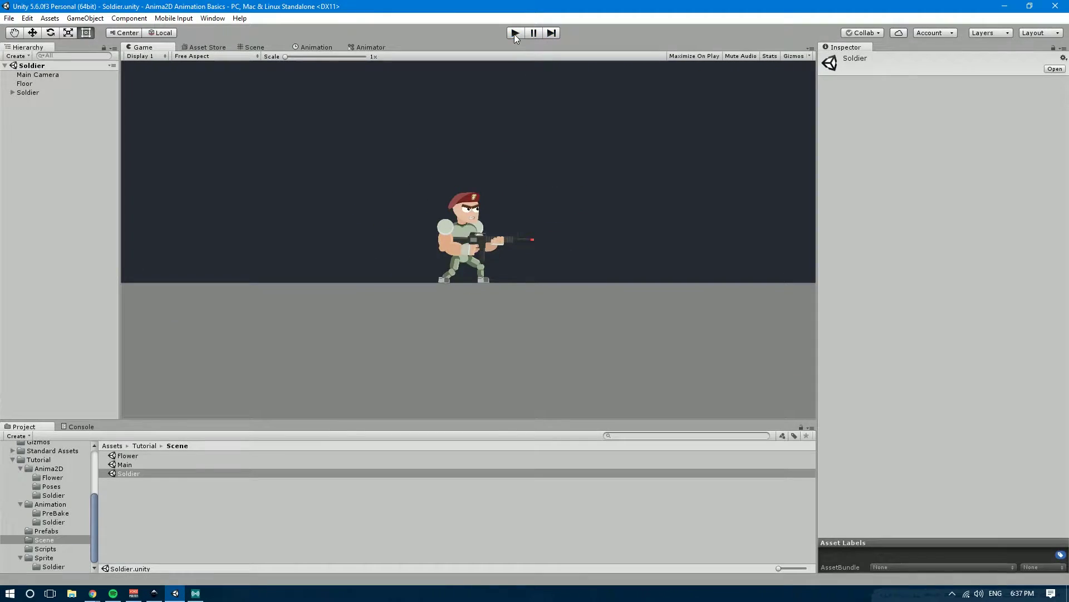
Show the Soldier object's animator controller in the Animator window.
left_click(22, 92)
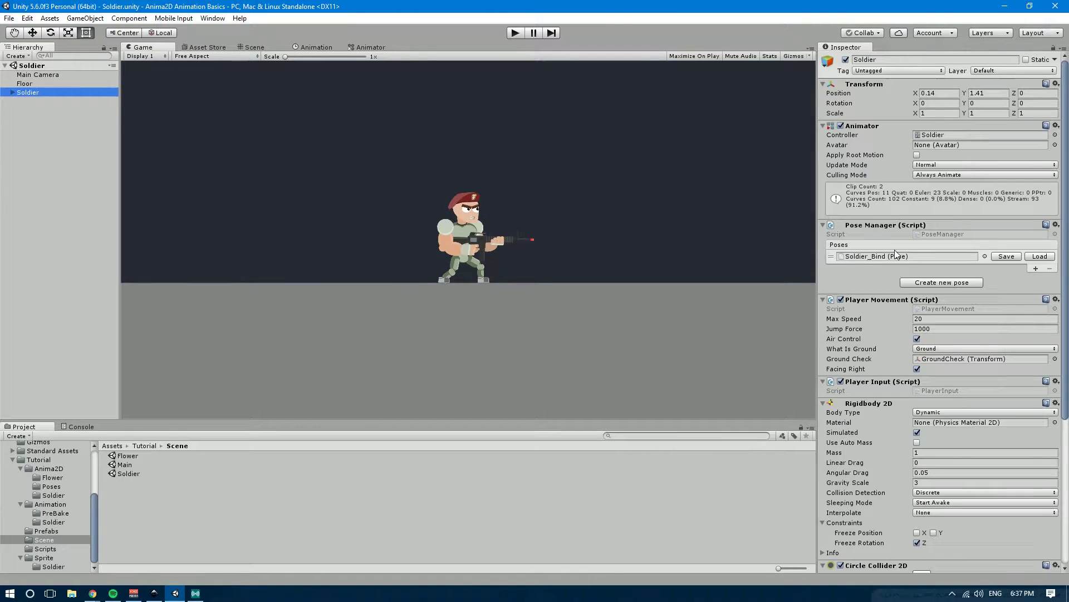
left_click(369, 47)
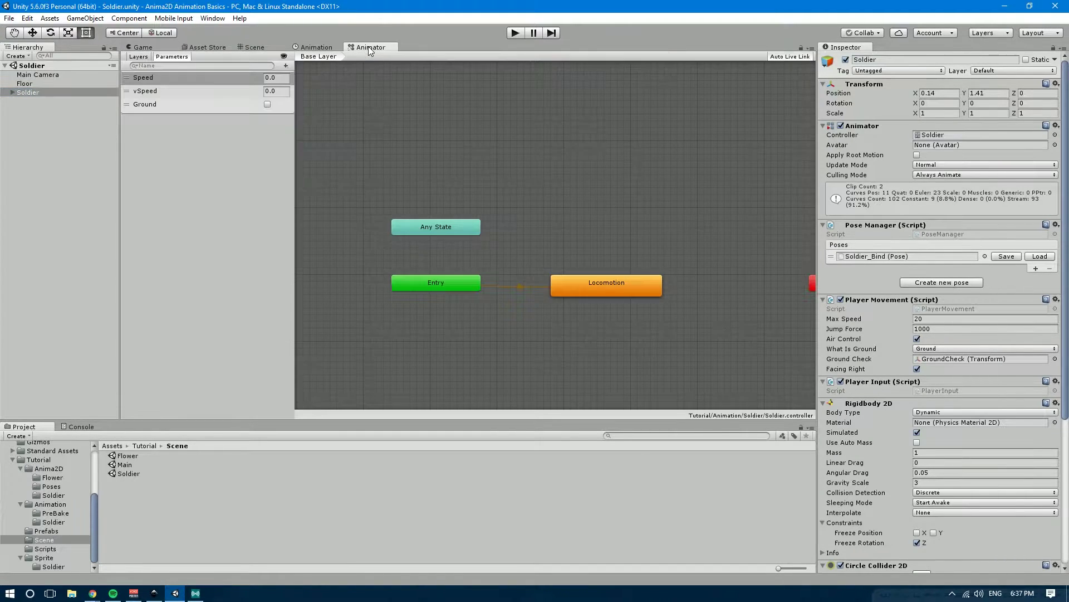
left_click(220, 17)
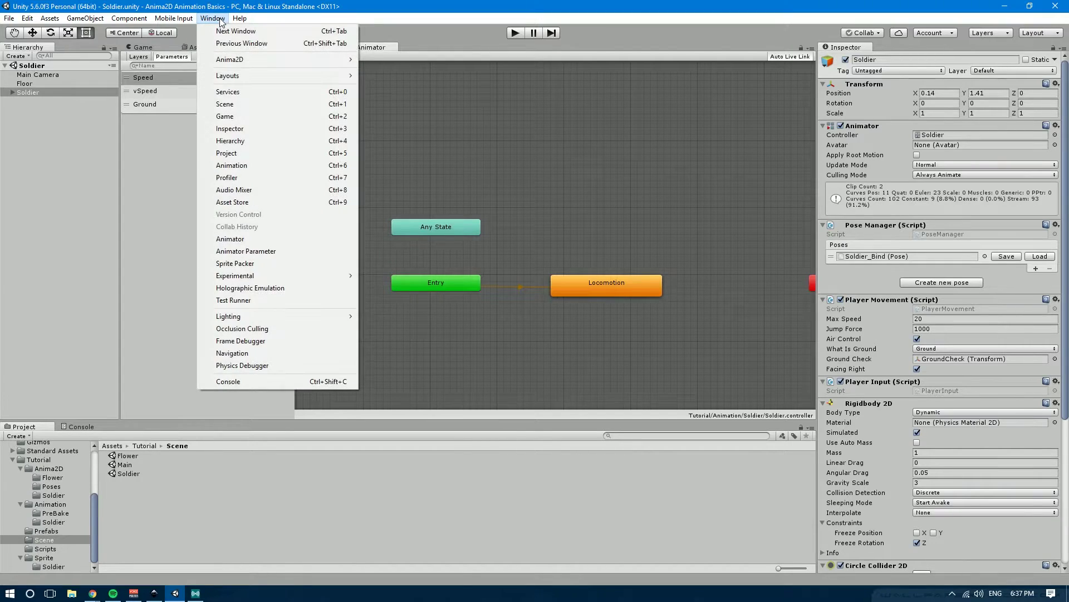
left_click(268, 238)
Create a state from a new blend tree, place it above Locomotion, and name it Jumping.
right_click(571, 222)
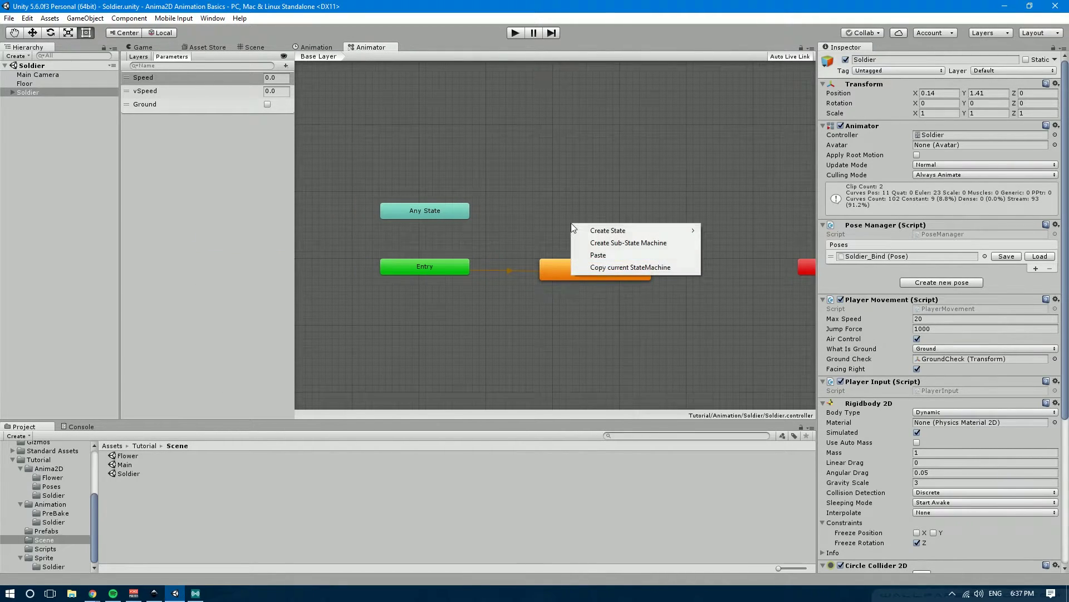
mouse_move(608, 230)
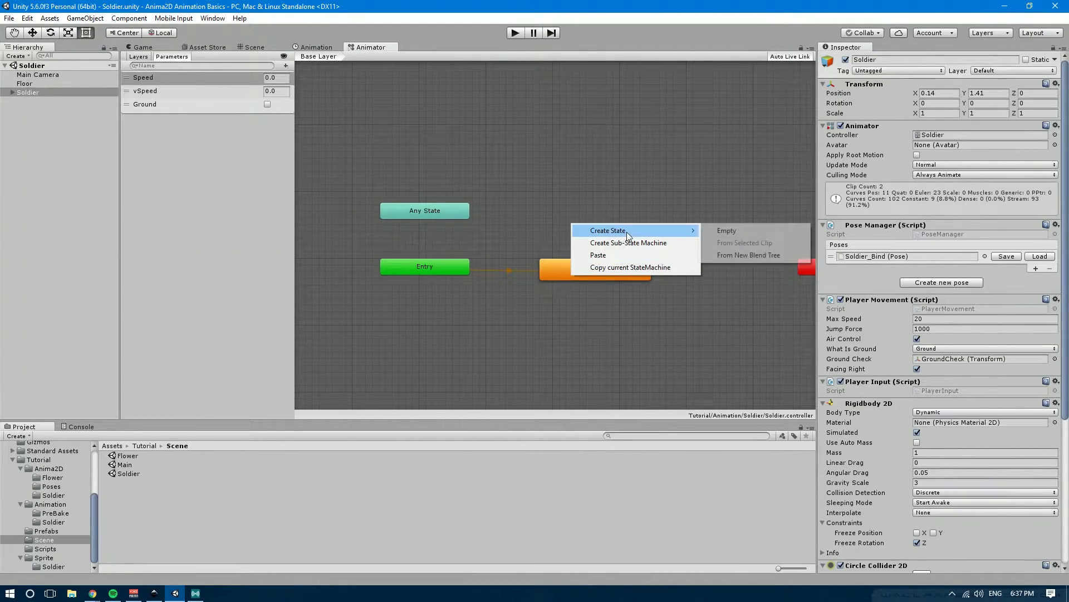
left_click(749, 255)
left_click_drag(647, 232, 616, 201)
left_click(884, 58)
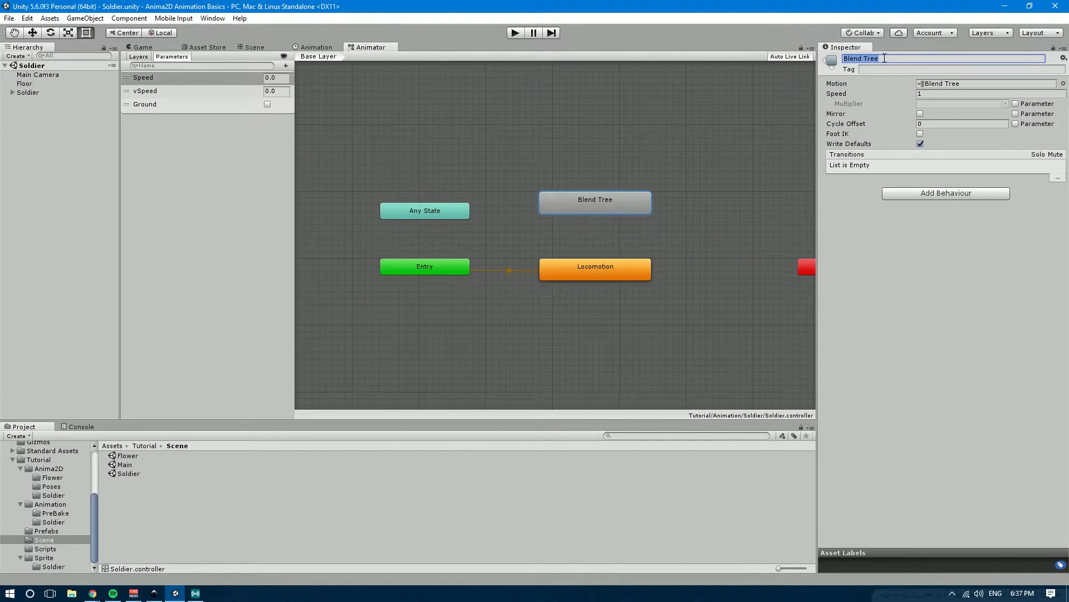
type("Jumping")
key("Return")
Make a transition from Any State to Jumping and disable Can Transition To Self in its settings.
right_click(422, 215)
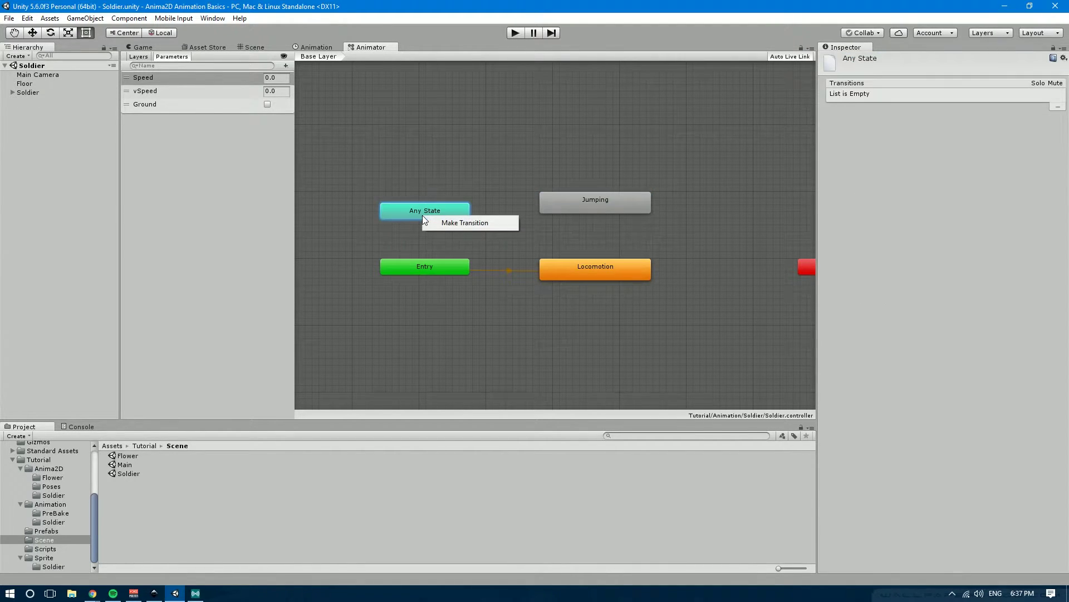
left_click(473, 225)
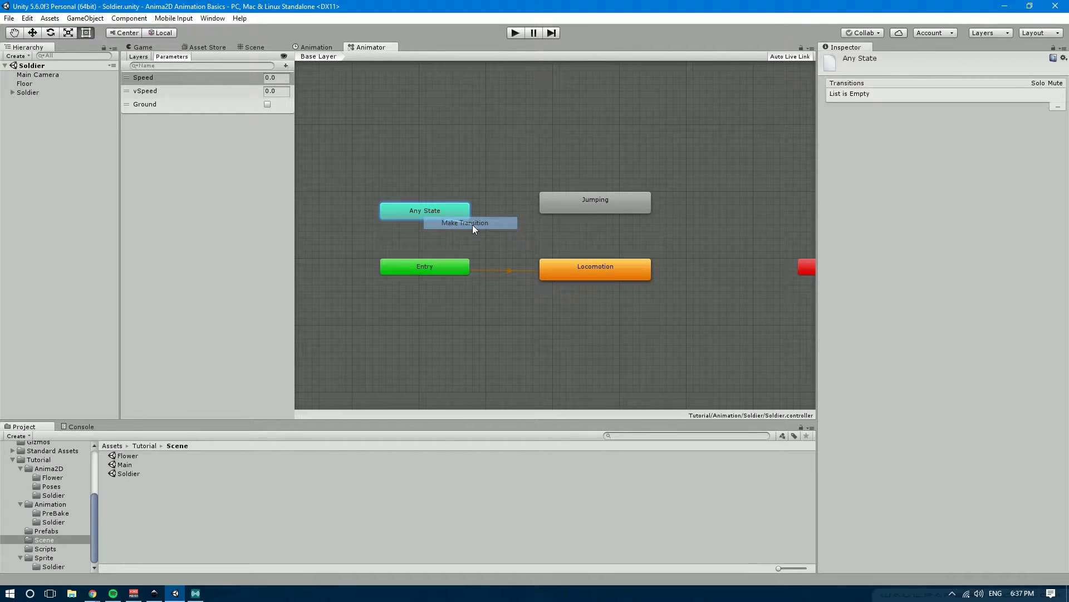
left_click(590, 206)
left_click(510, 211)
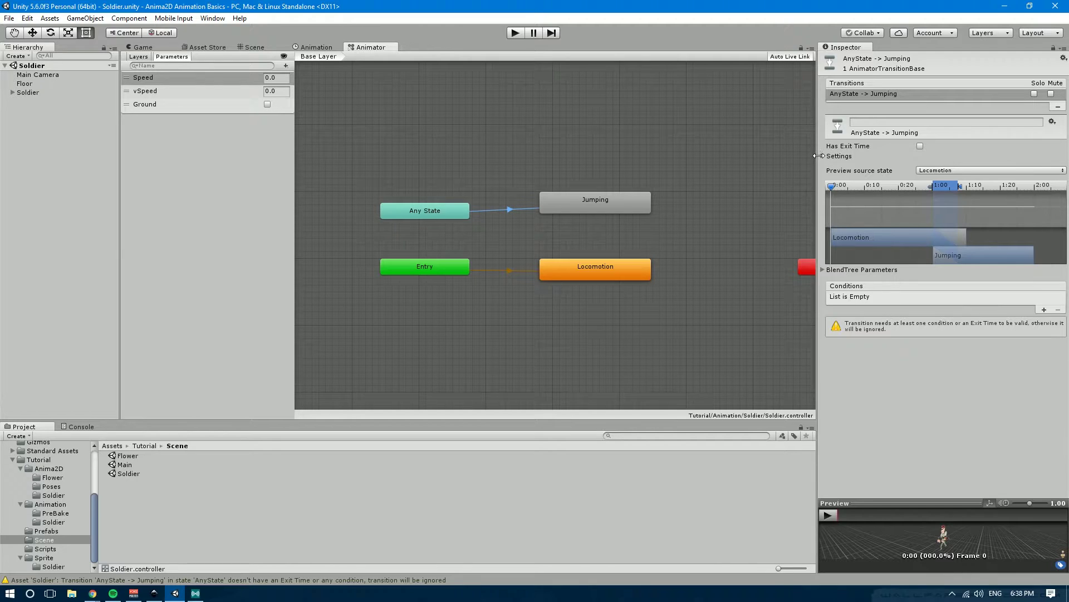
left_click(822, 156)
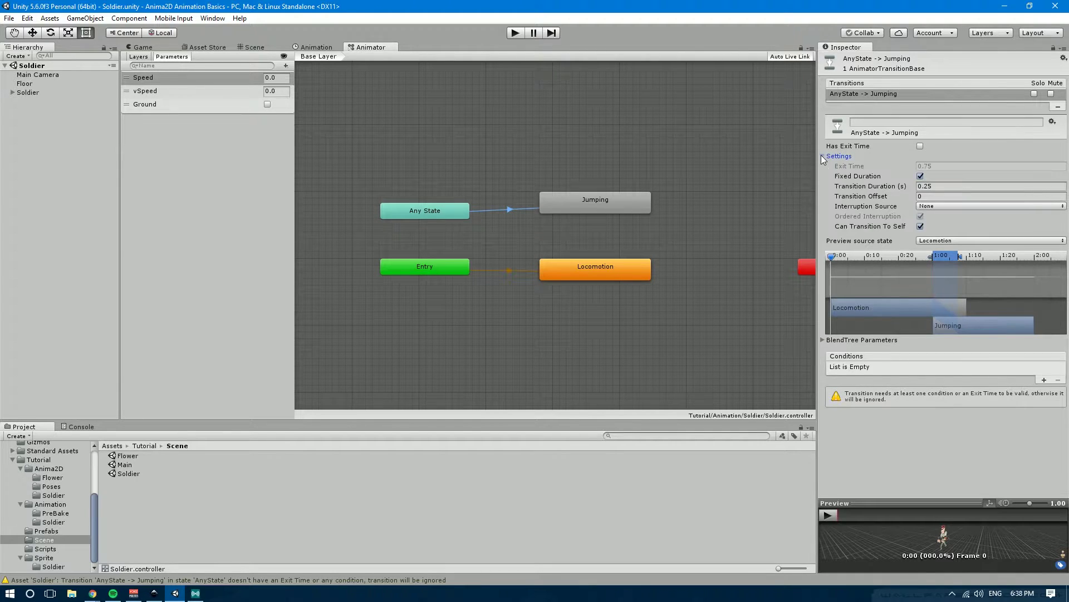
left_click(920, 227)
Add a condition to the Any State to Jumping transition that requires Ground to be false.
left_click(1044, 380)
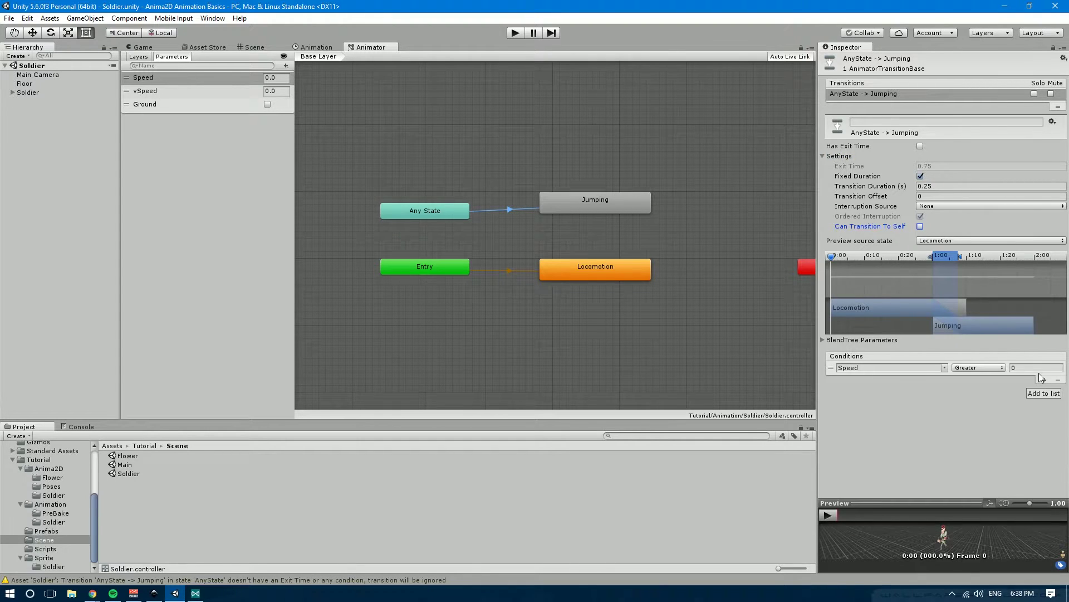
left_click(946, 368)
left_click(997, 405)
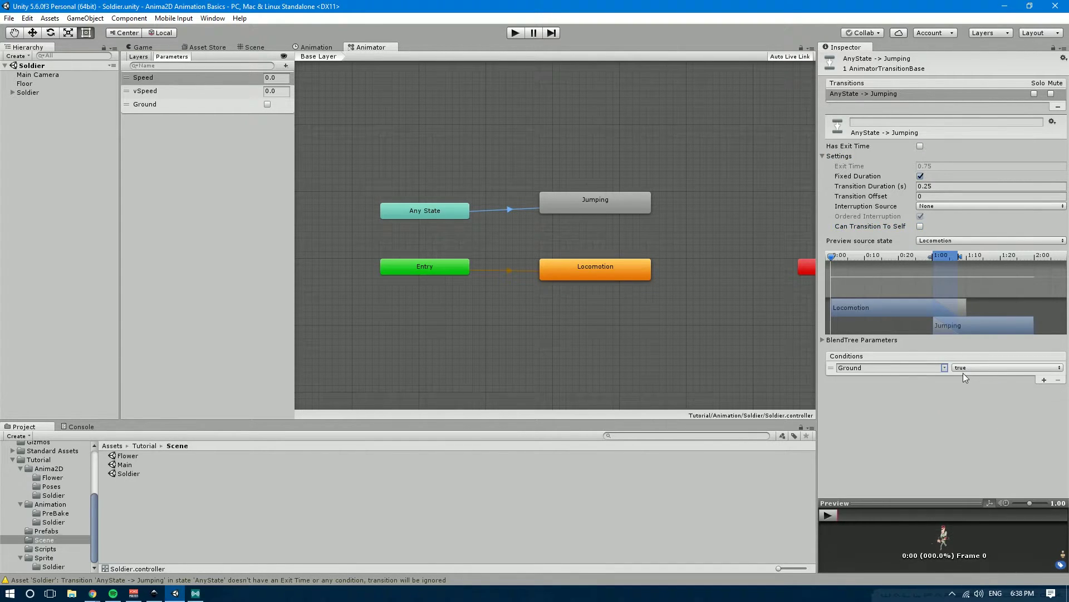
left_click(972, 368)
left_click(973, 391)
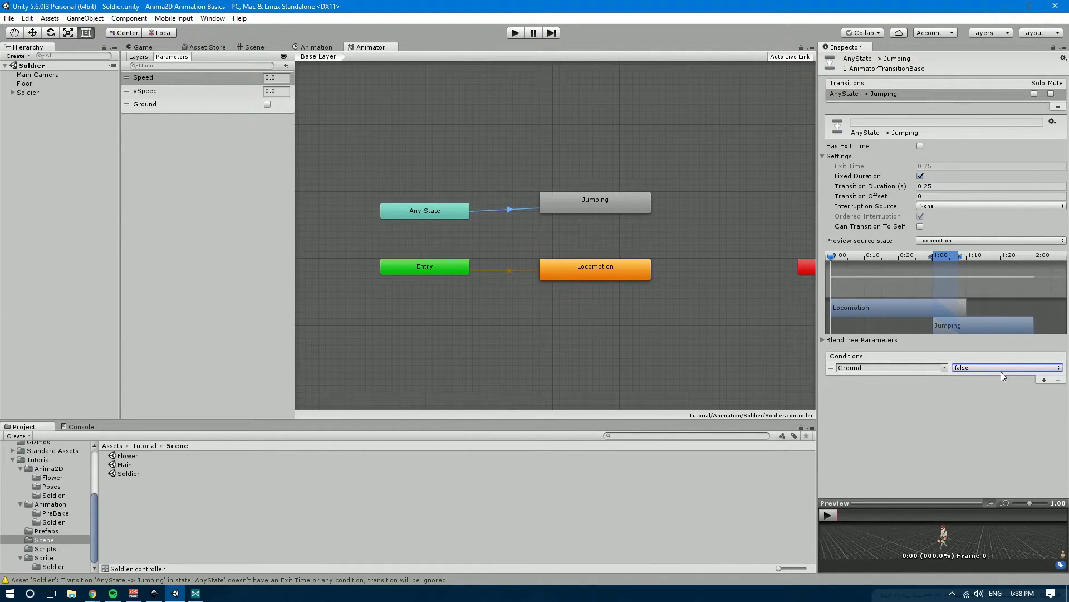
Make a transition from the Jumping state to the Locomotion state.
middle_click_drag(624, 321, 570, 326)
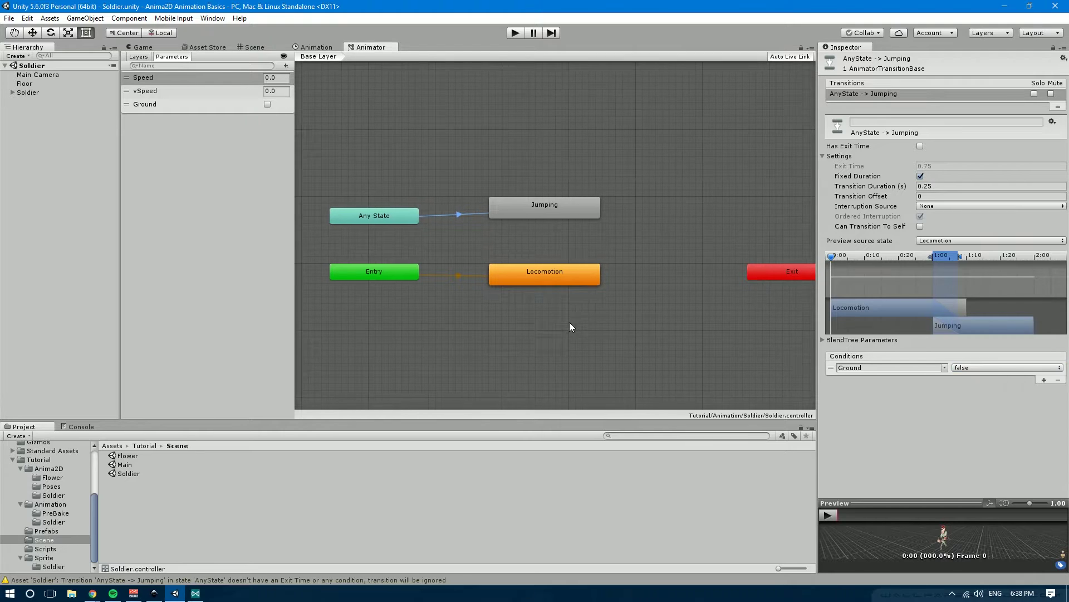
left_click(538, 210)
middle_click_drag(517, 215, 506, 221)
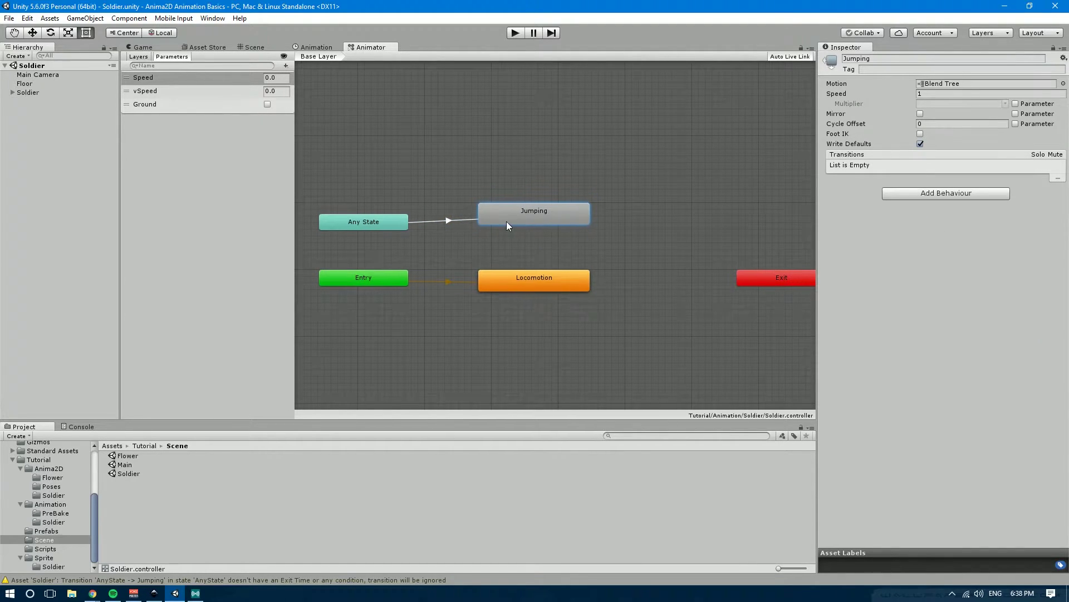
right_click(530, 221)
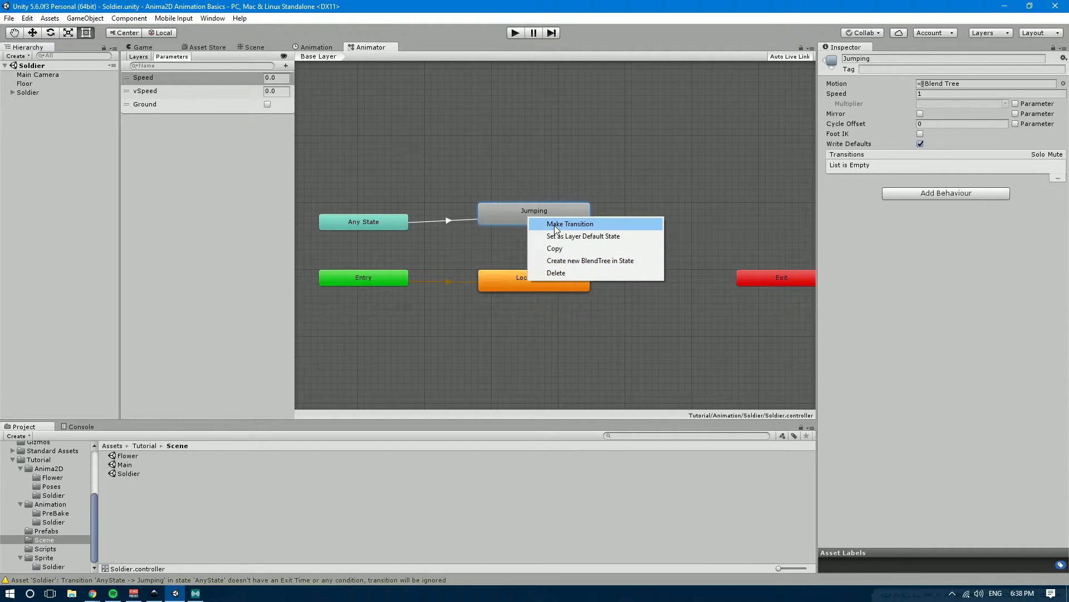
left_click(554, 225)
left_click(536, 284)
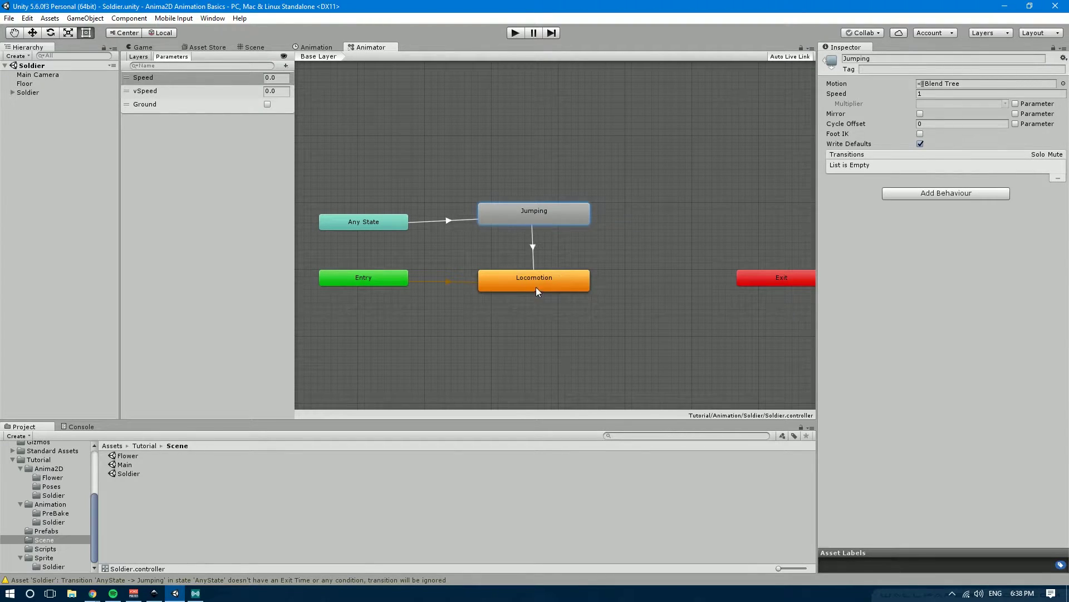
Disable Has Exit Time on the Jumping to Locomotion transition and add a condition requiring Ground to be true.
left_click(531, 246)
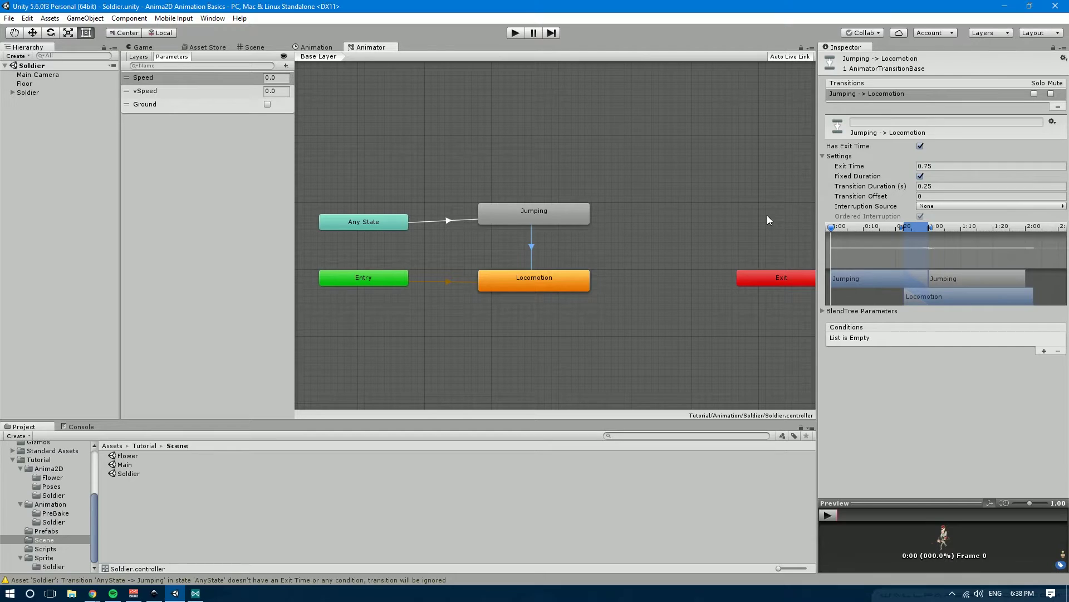
left_click(920, 147)
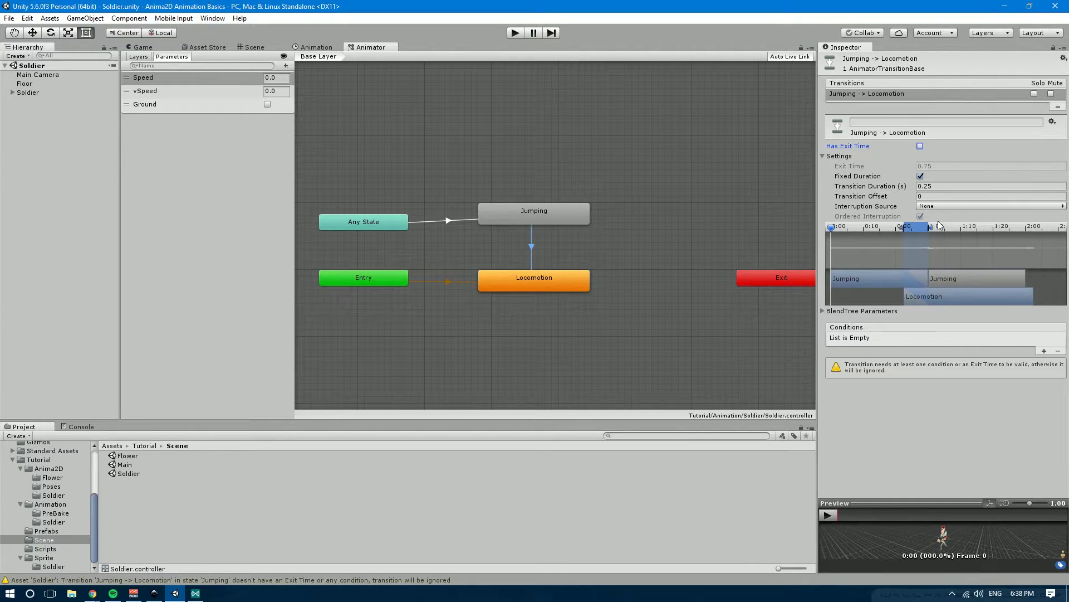
left_click(1044, 352)
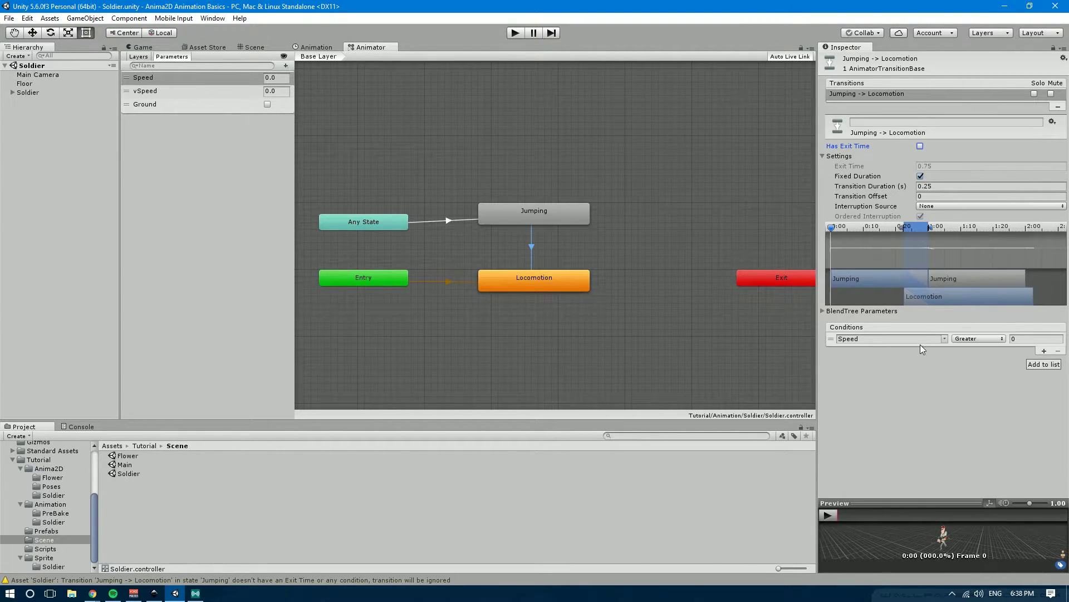
left_click(945, 339)
left_click(959, 377)
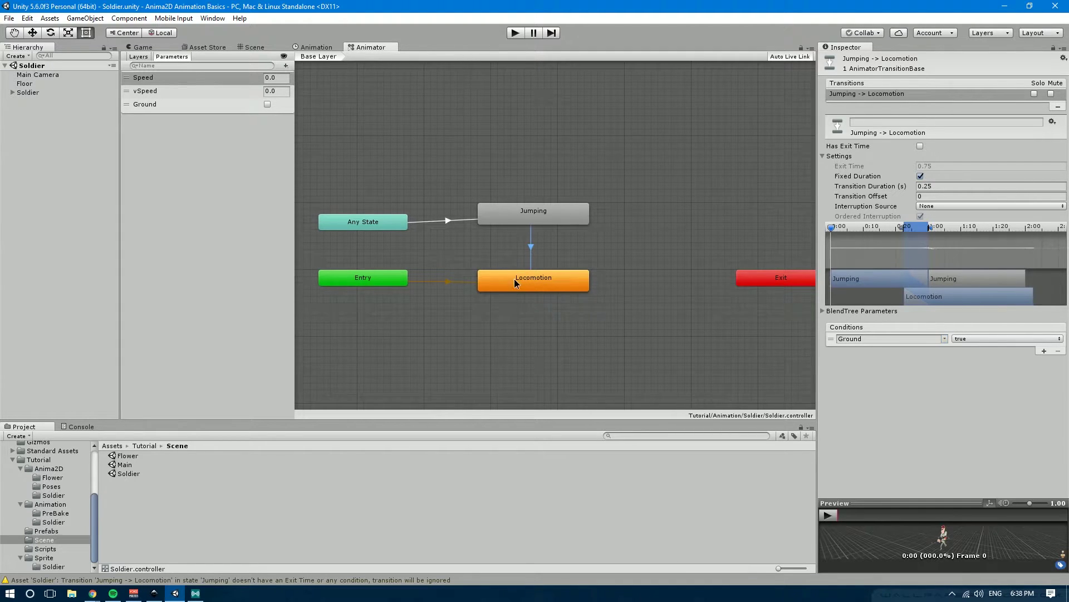
Add two empty motions to the Jumping blend tree and set its blend parameter to vSpeed.
middle_click_drag(514, 279, 538, 241)
double_click(560, 222)
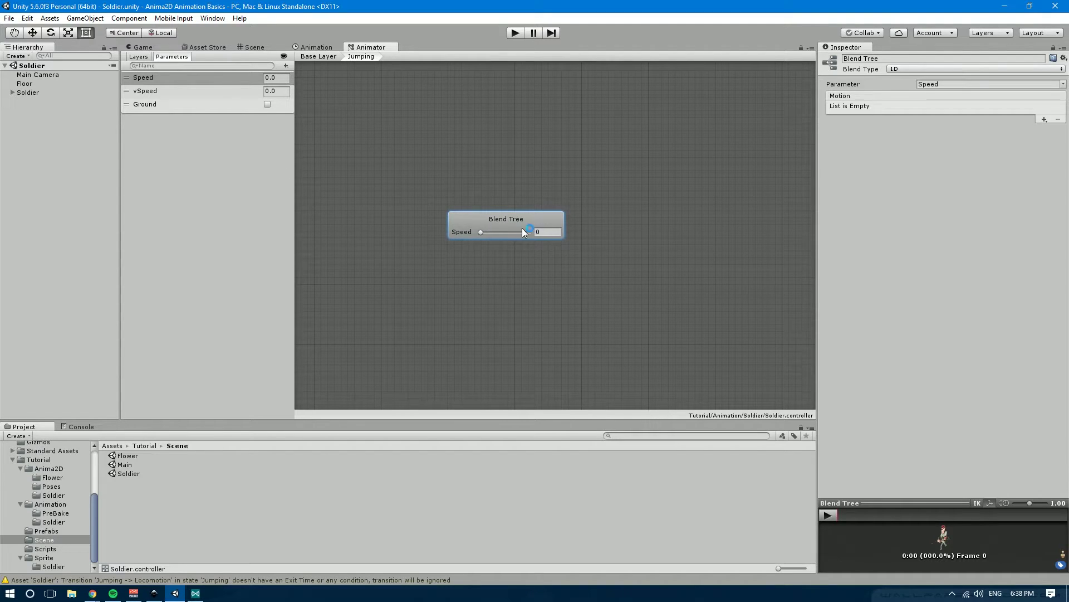
right_click(530, 221)
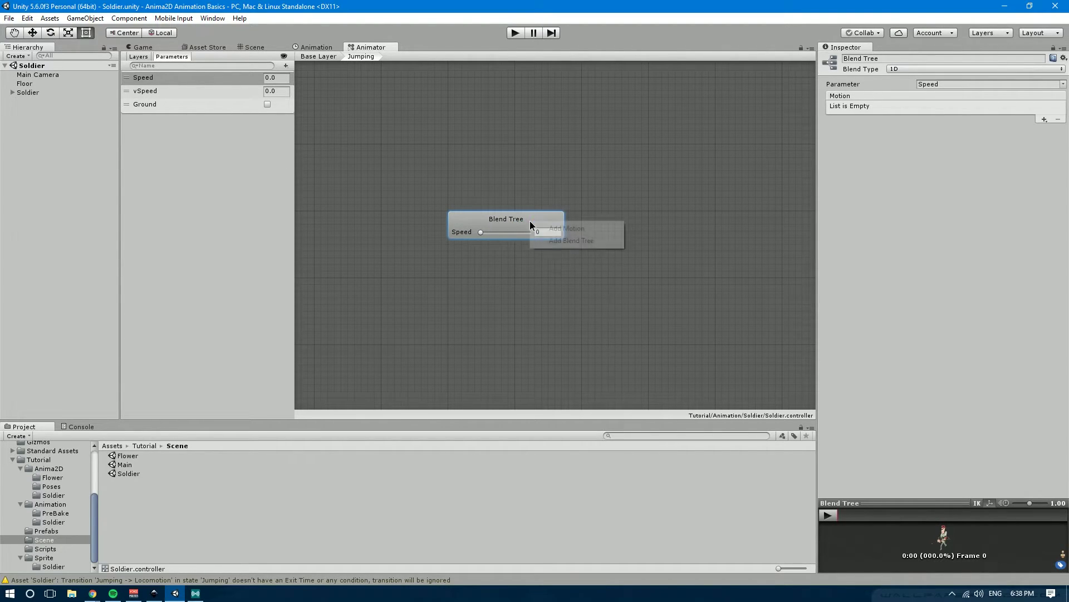
left_click(549, 228)
right_click(519, 226)
left_click(534, 234)
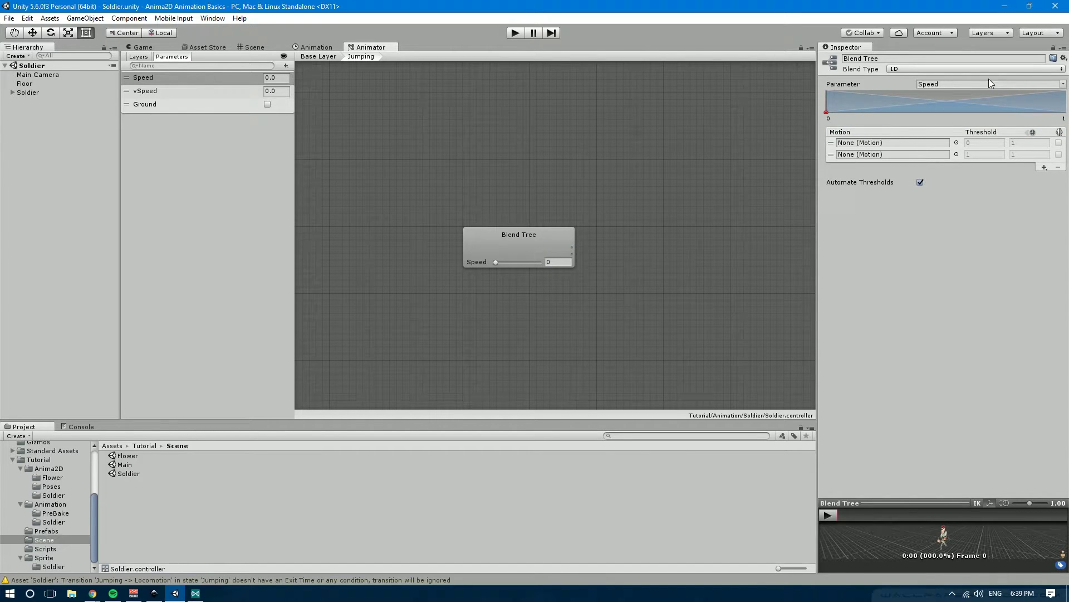
left_click(1062, 85)
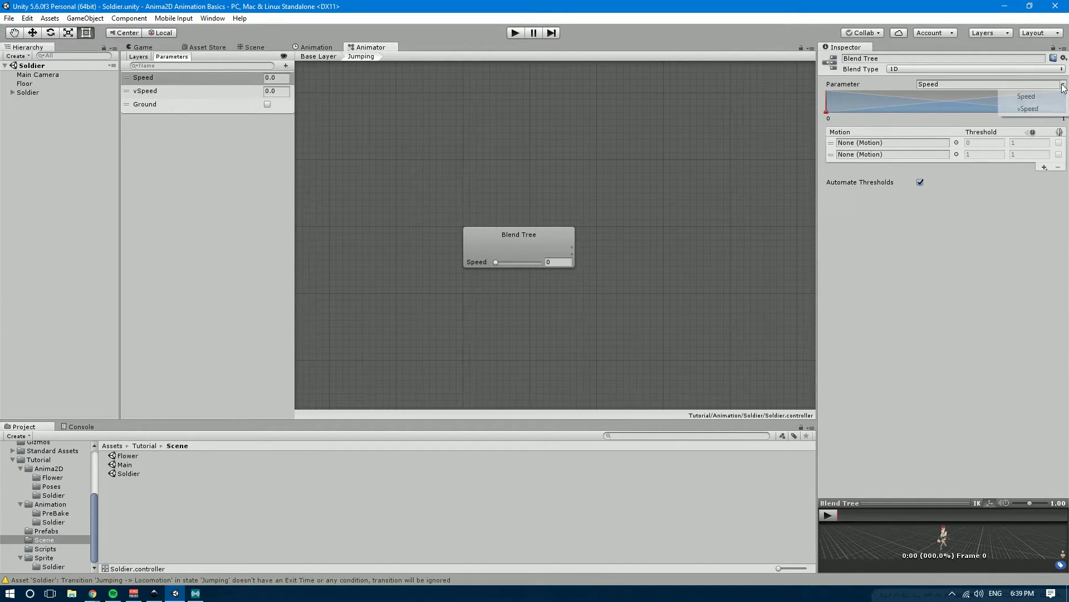
left_click(1037, 109)
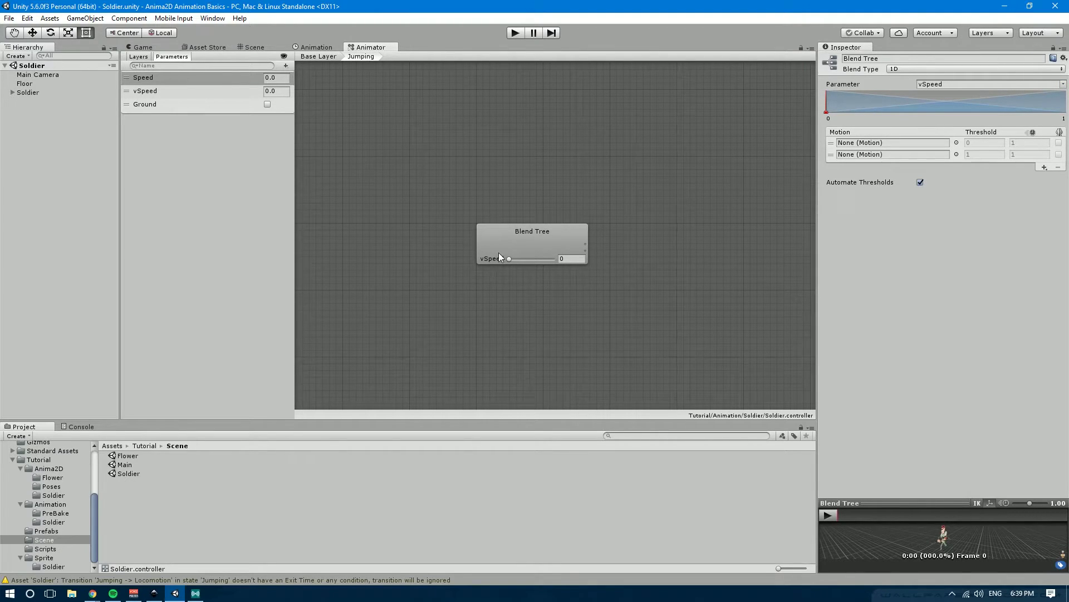
Create a new animation clip for the Soldier named Jump_Up in the Tutorial/Animation/Soldier folder.
left_click(315, 48)
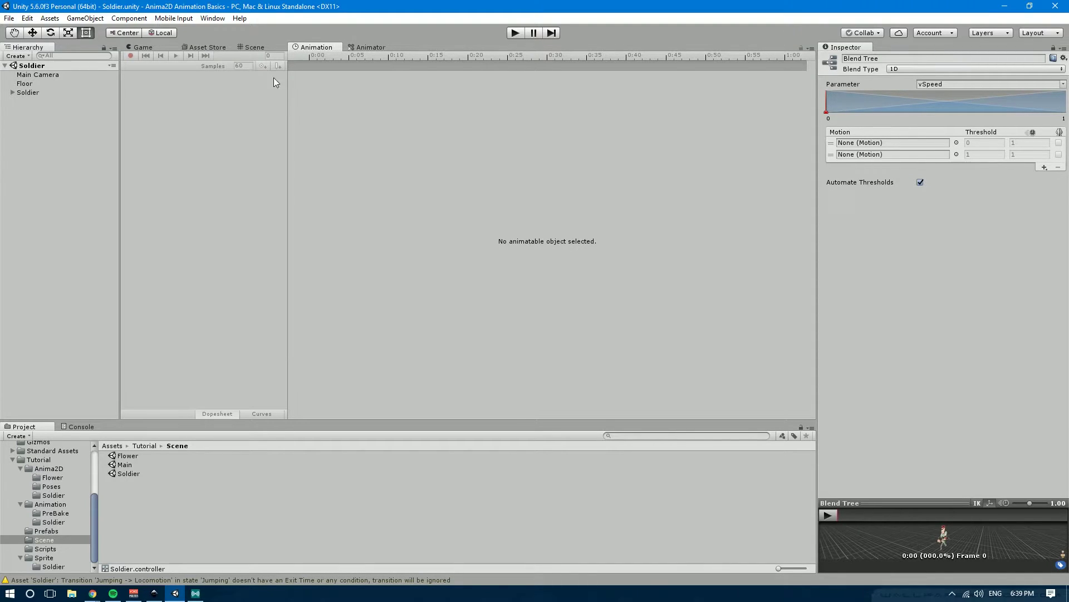
left_click(213, 18)
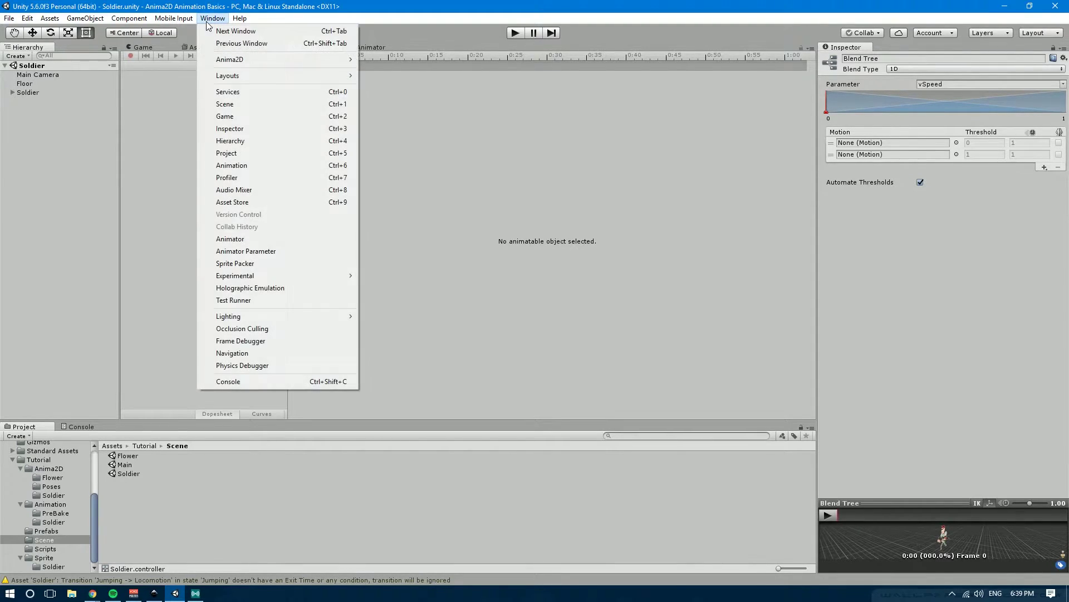
left_click(271, 165)
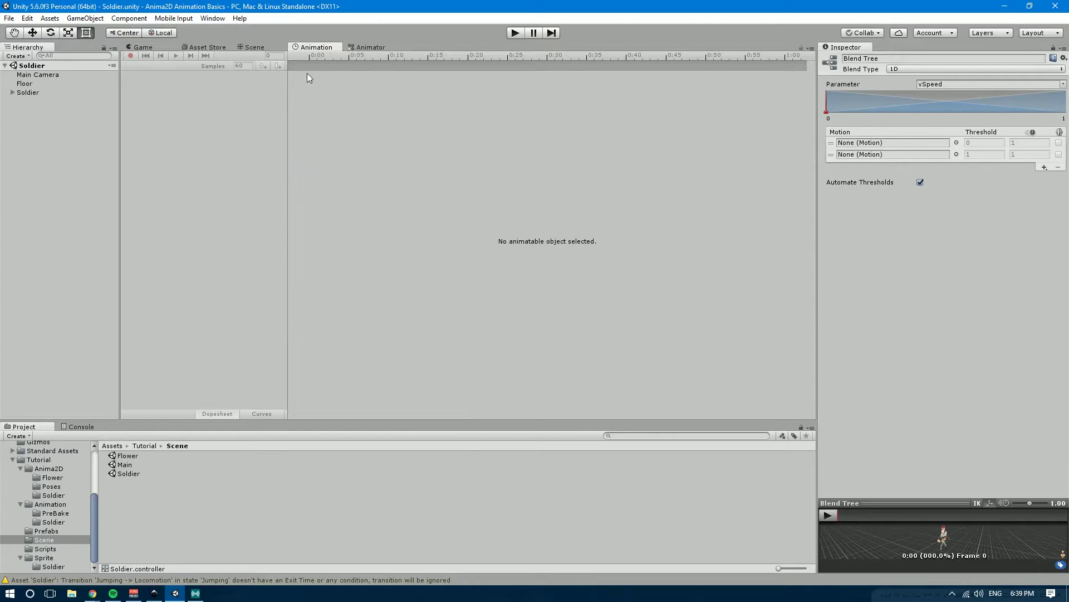
left_click(31, 95)
left_click(163, 67)
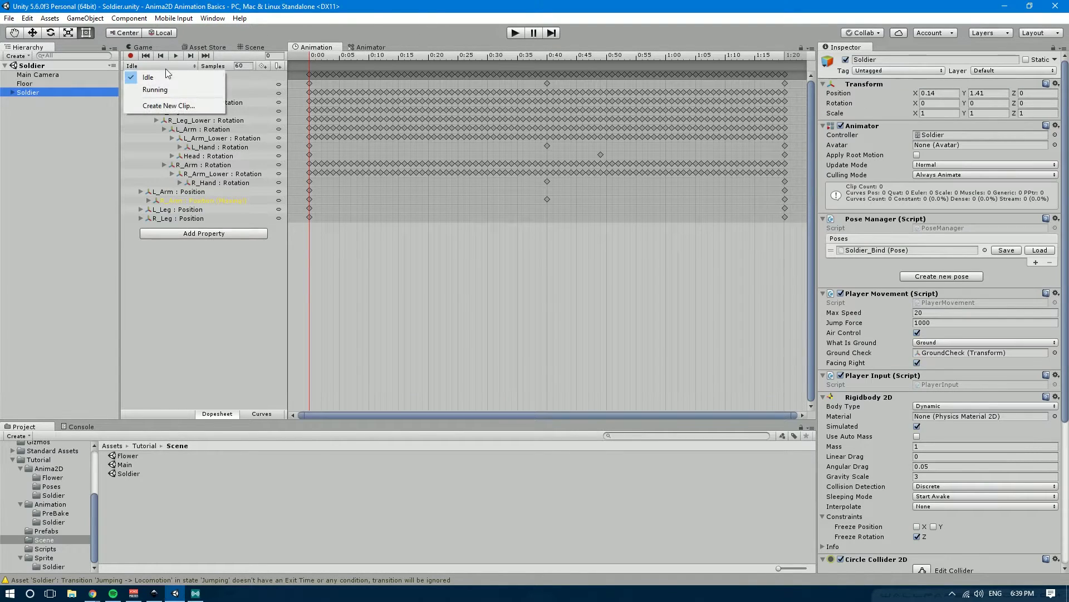
left_click(150, 106)
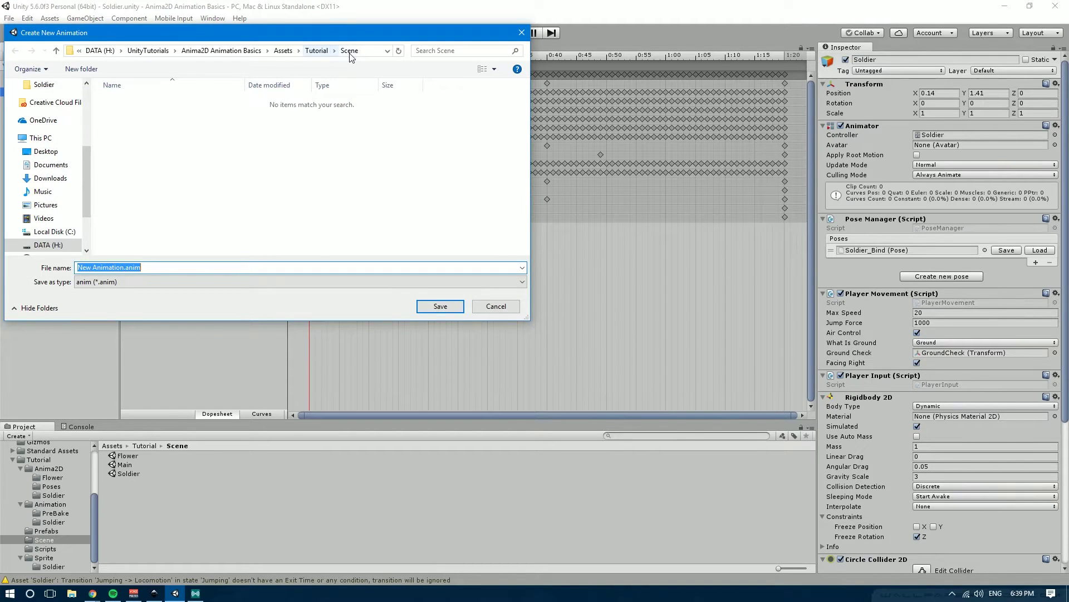
left_click(316, 51)
double_click(149, 113)
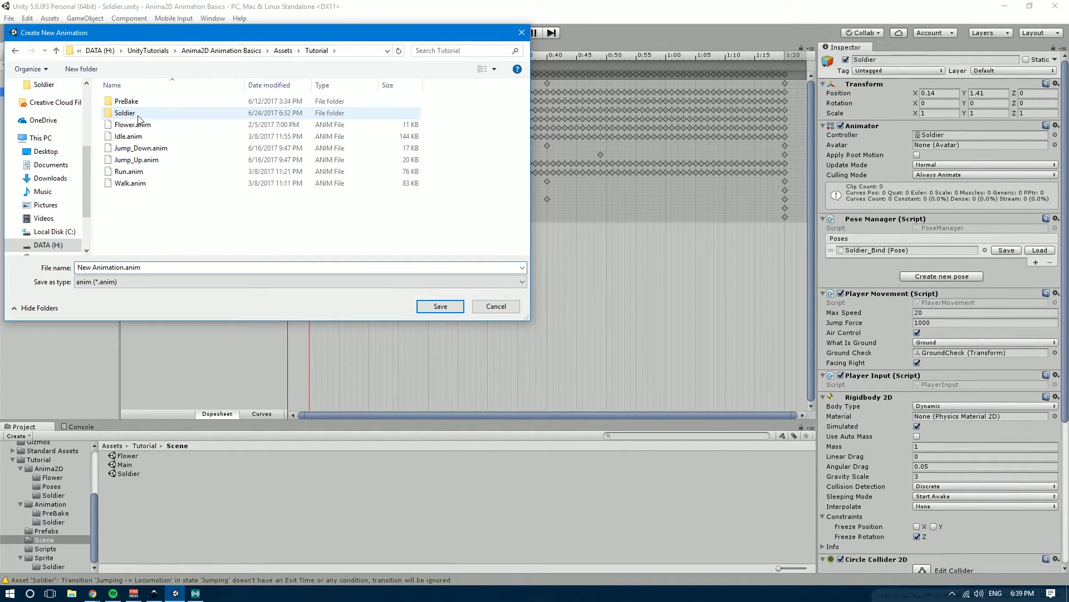
double_click(149, 113)
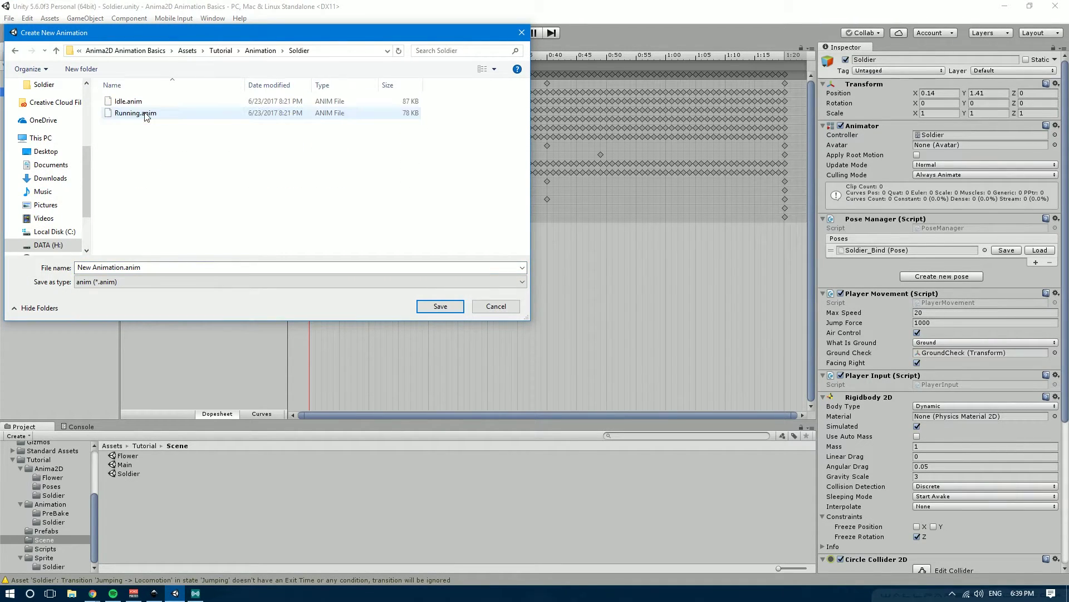
left_click(155, 267)
type("Jump_Up")
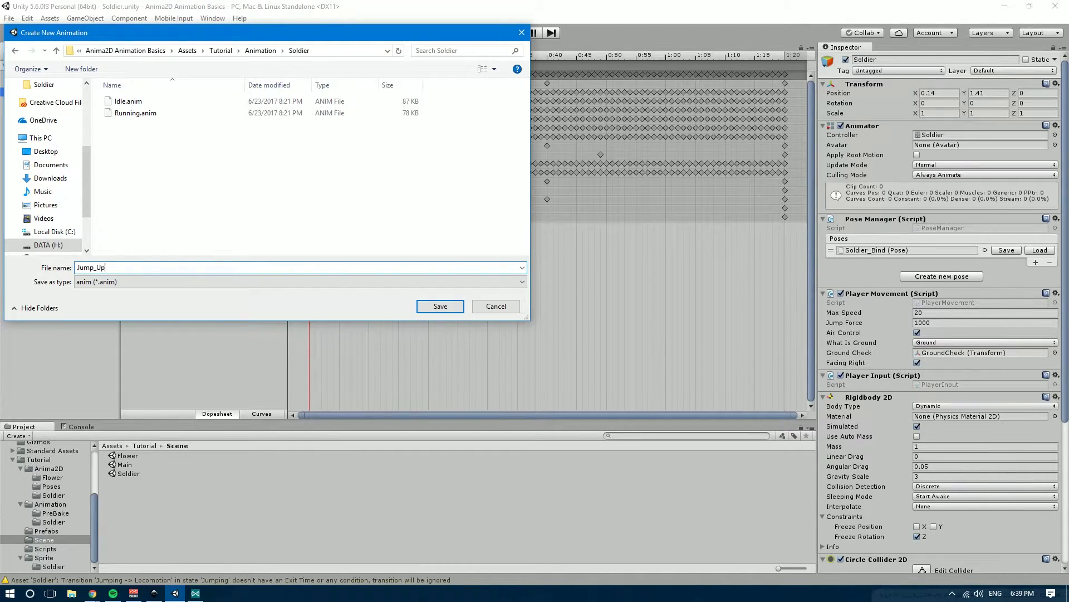
key("Return")
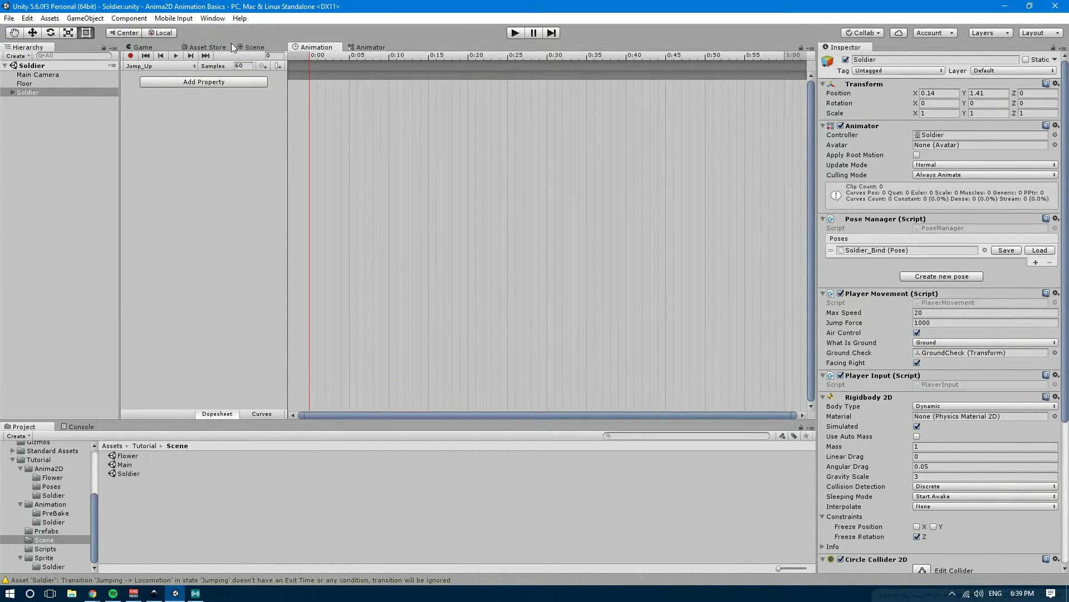
Dock the Animation window beside the Scene view and adjust the split so the soldier and the timeline are both visible.
left_click_drag(304, 49, 814, 269)
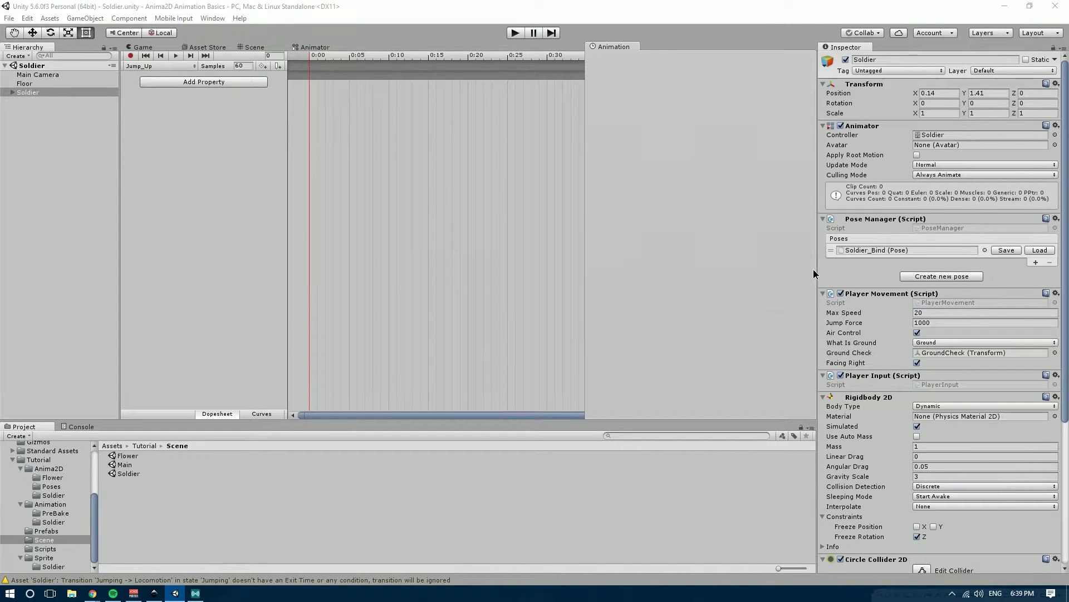
left_click_drag(613, 47, 752, 311)
left_click_drag(684, 254, 709, 273)
left_click_drag(588, 222, 510, 217)
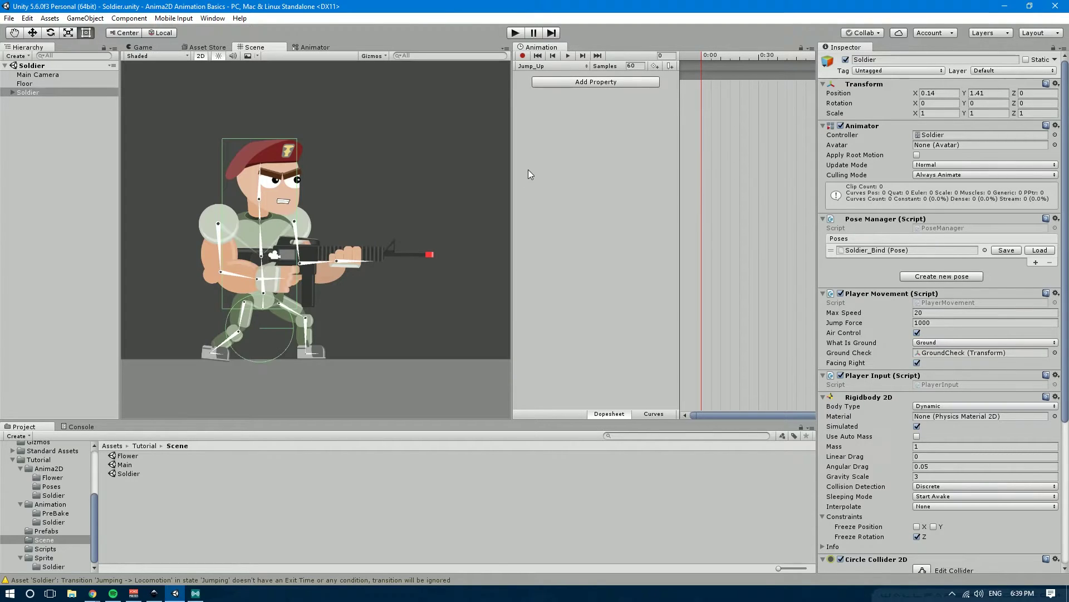
left_click_drag(511, 171, 504, 172)
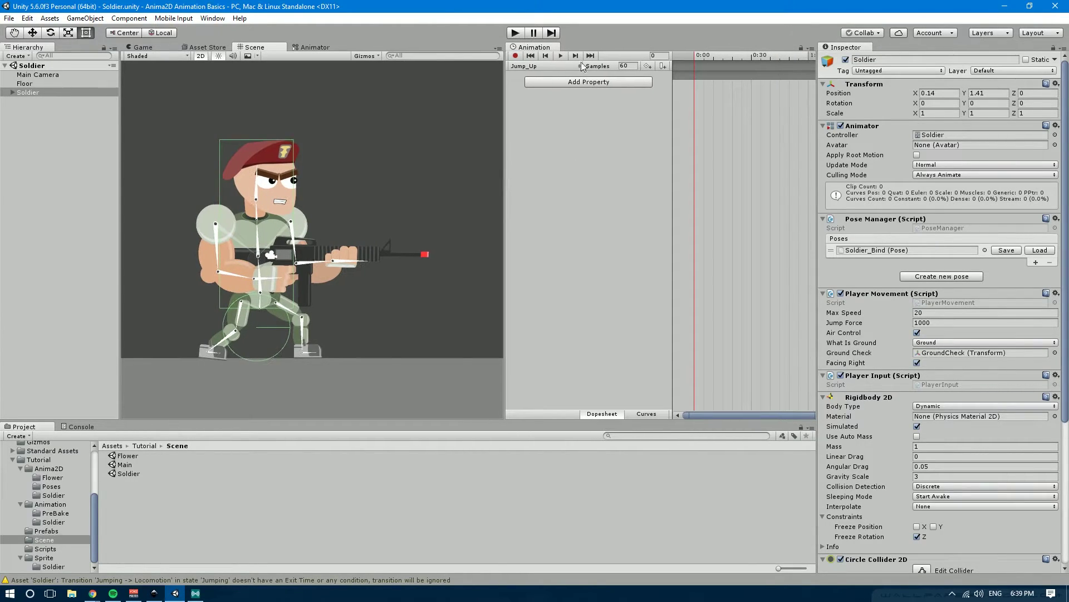
Record a leg pose at frame 0 of Jump_Up, with the lower legs bent back and both feet pointing down, R_Foot at about 61.7°.
left_click(516, 56)
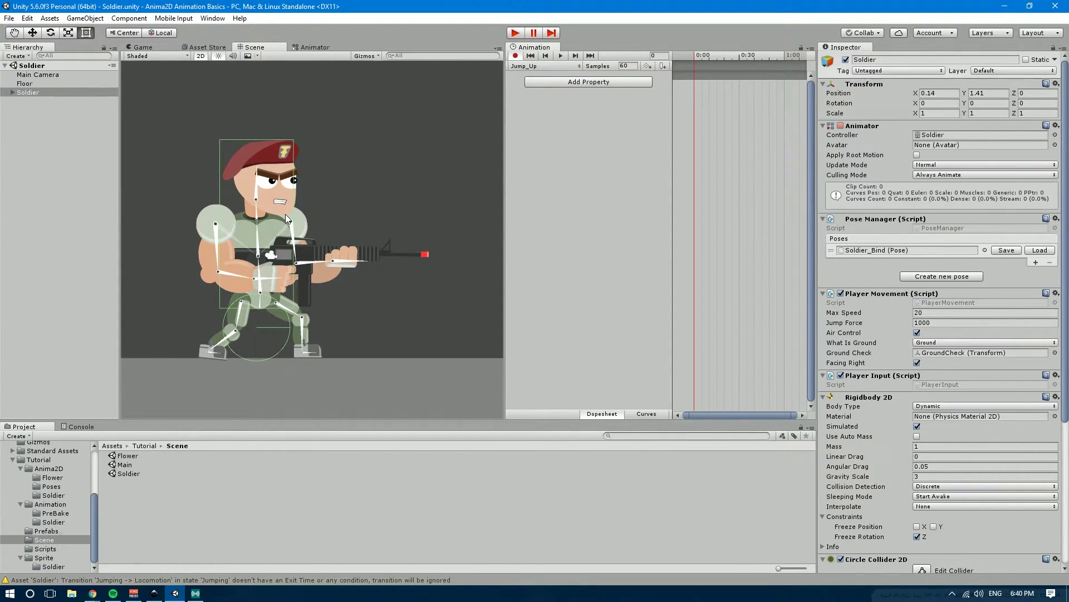
mouse_move(225, 345)
left_mouse_down()
mouse_move(241, 317)
mouse_move(222, 357)
left_mouse_up()
left_click(222, 357)
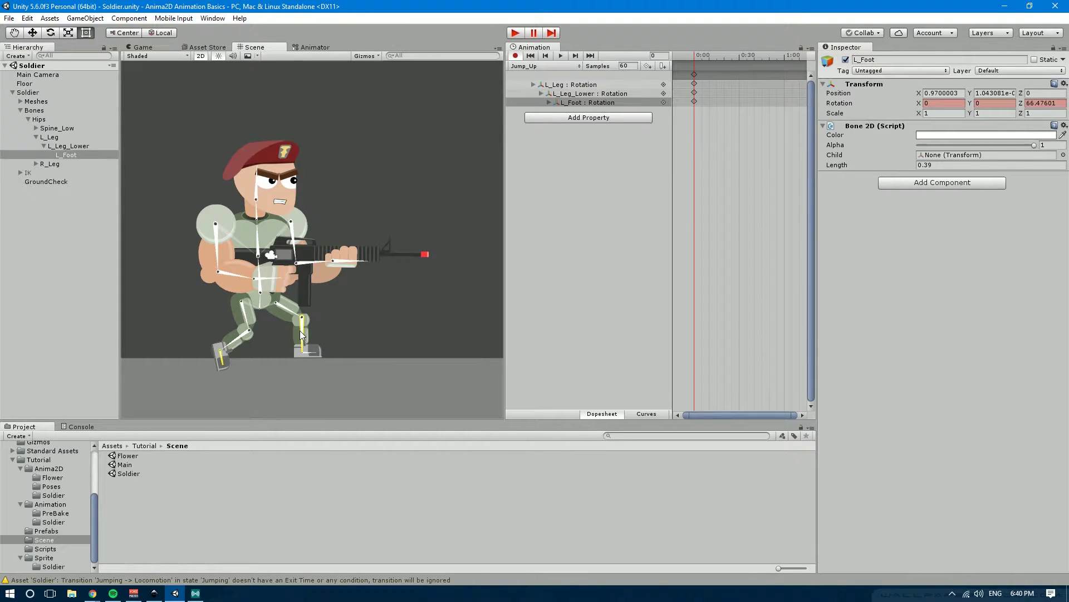
left_click_drag(300, 332, 283, 352)
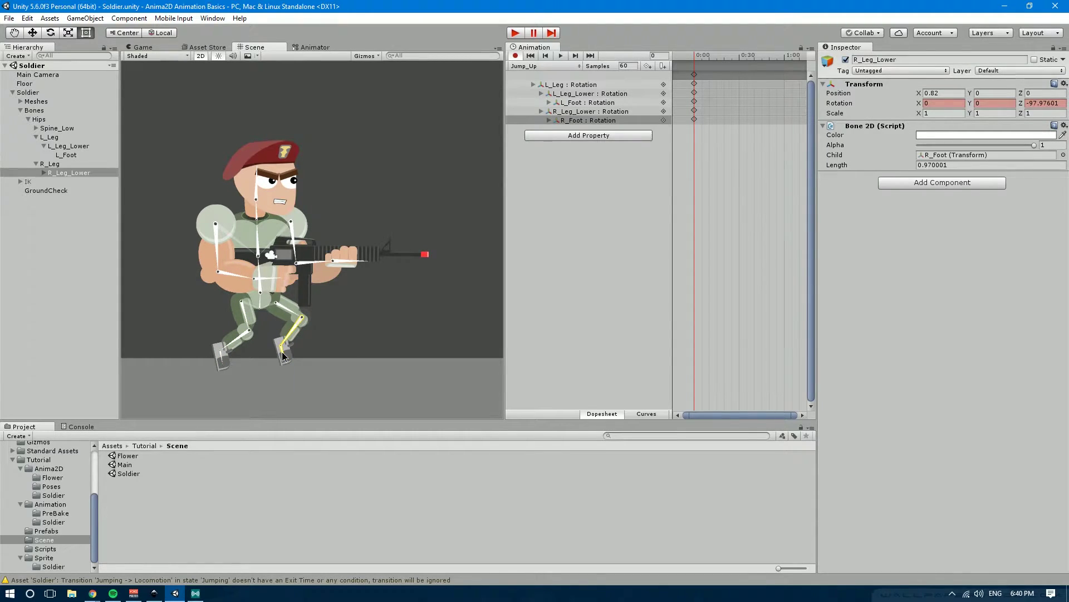
left_click(283, 355)
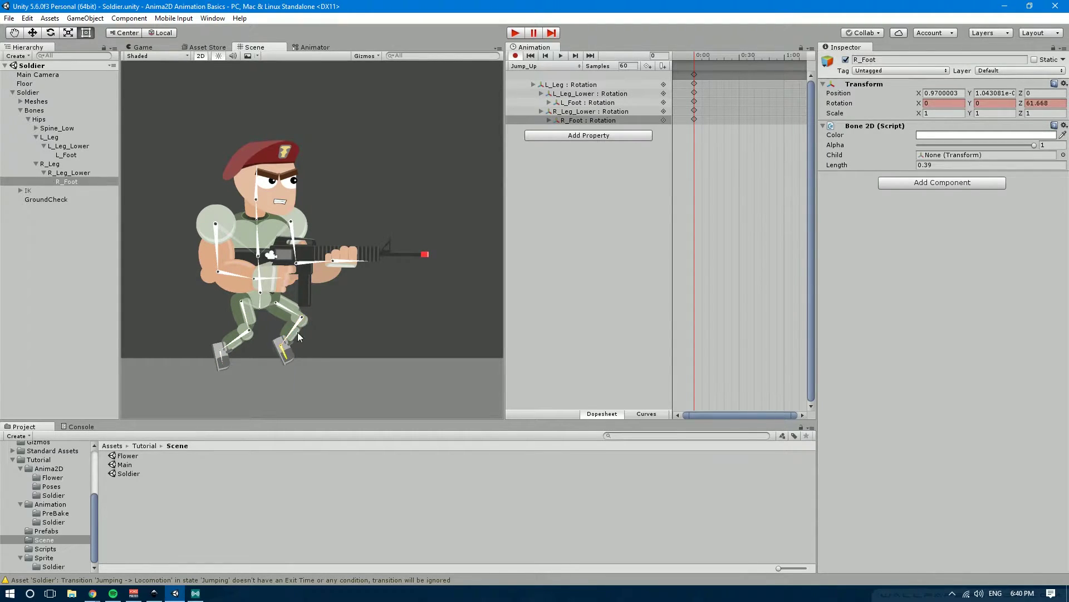
Rotate L_Arm_Lower to about 61.2° to lower the rifle, and rotate R_Arm_Lower and R_Hand so the front hand grips it.
left_click(242, 276)
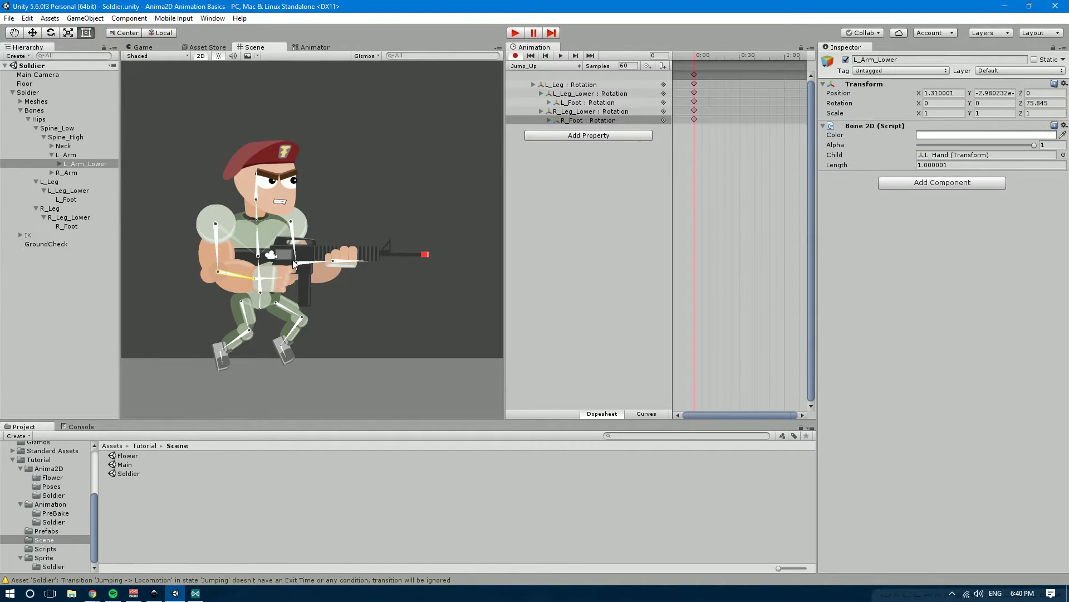
mouse_move(702, 68)
left_mouse_down()
mouse_move(722, 68)
mouse_move(695, 70)
left_mouse_up()
left_click(35, 236)
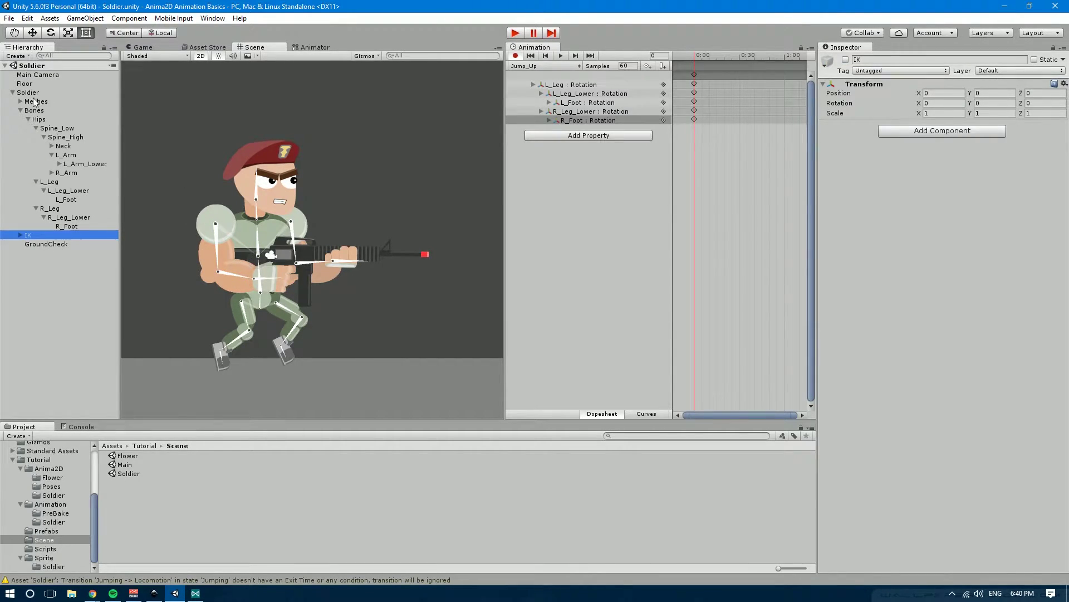
left_click(222, 277)
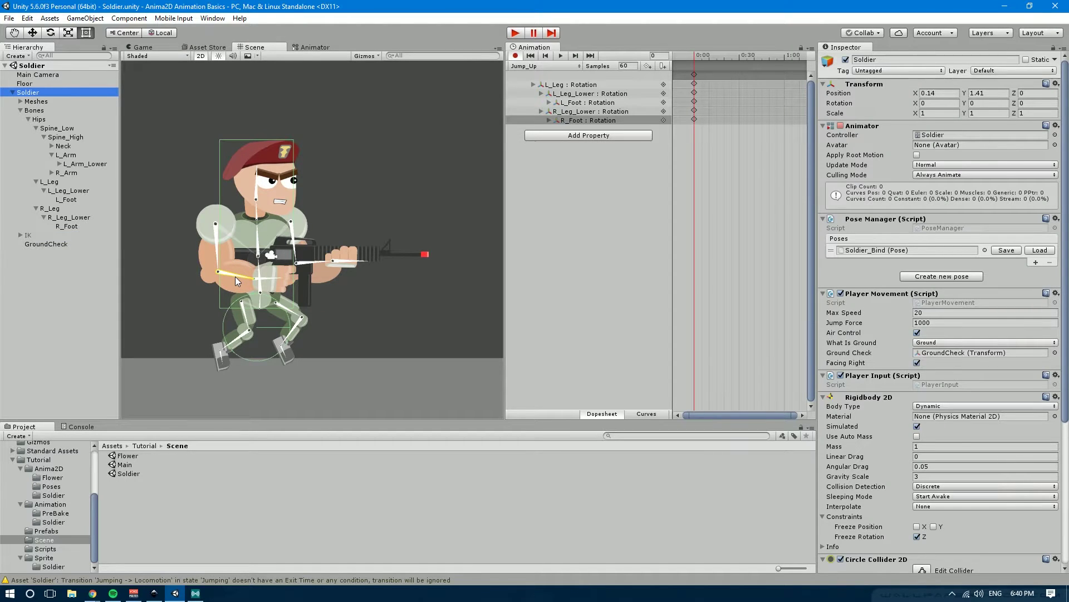
left_click_drag(235, 276, 241, 283)
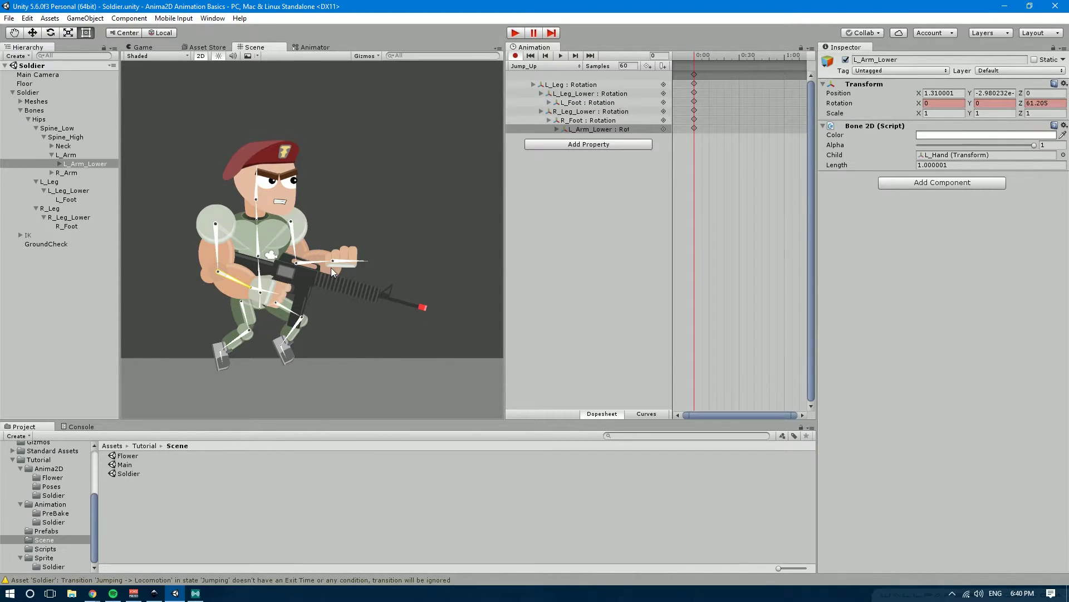
left_click_drag(319, 260, 341, 296)
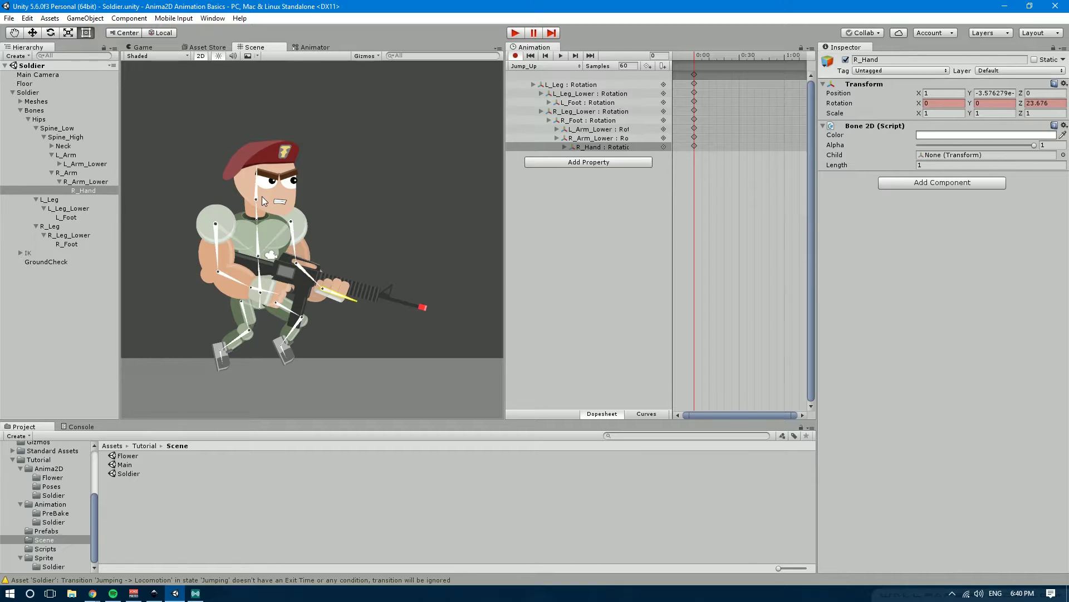
Tilt the soldier's Head bone back to a Z rotation of about 16.6°.
left_click_drag(262, 196, 253, 182)
middle_click_drag(252, 182, 295, 152)
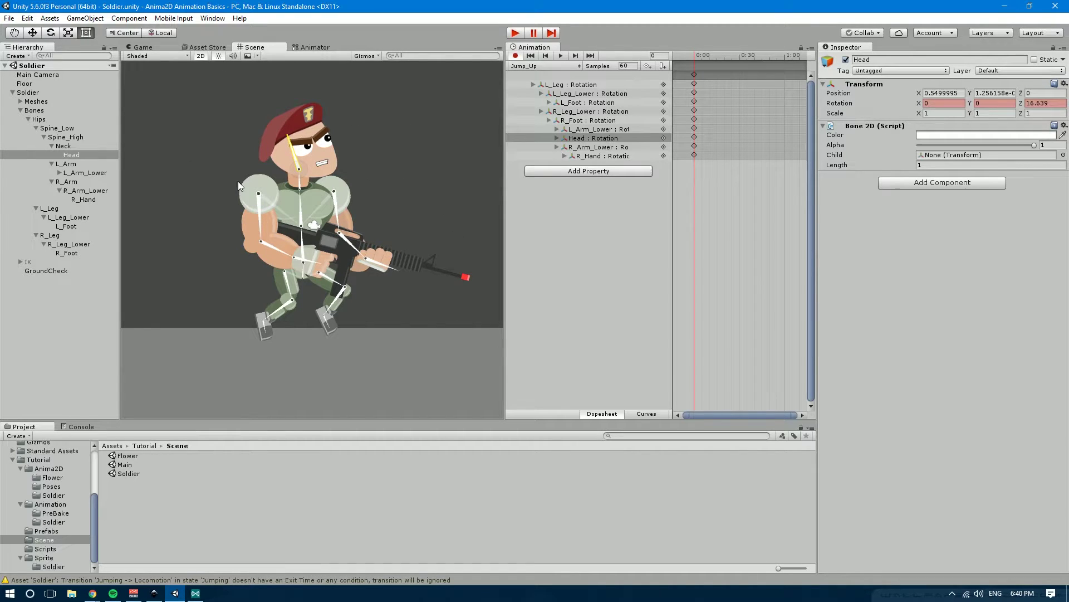
middle_click_drag(320, 207, 302, 216)
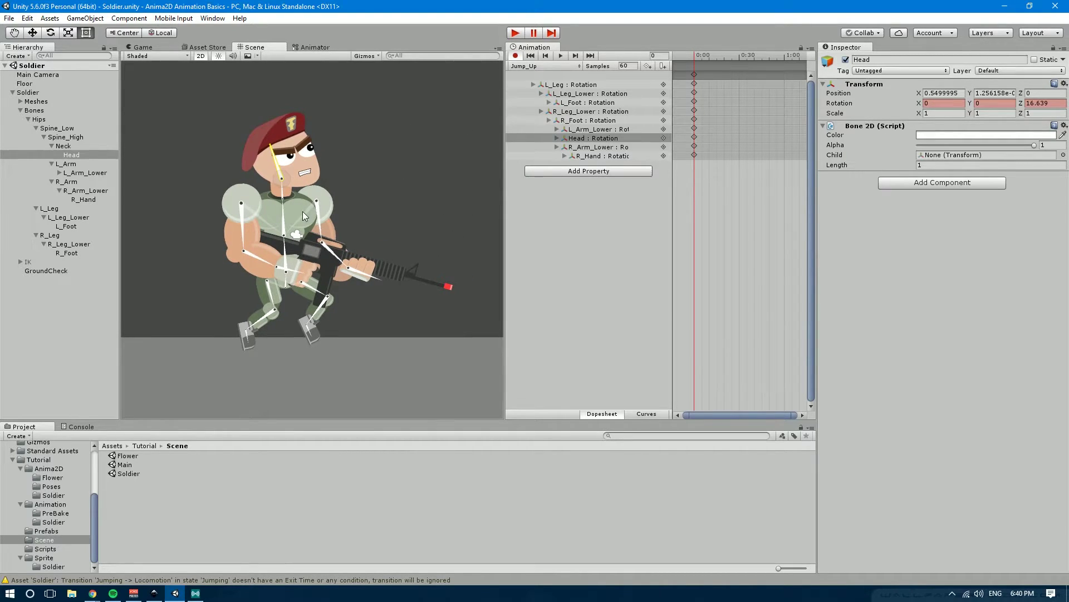
Start creating a new pose asset for the Soldier in the Tutorial/Anima2D/Poses folder.
left_click(27, 93)
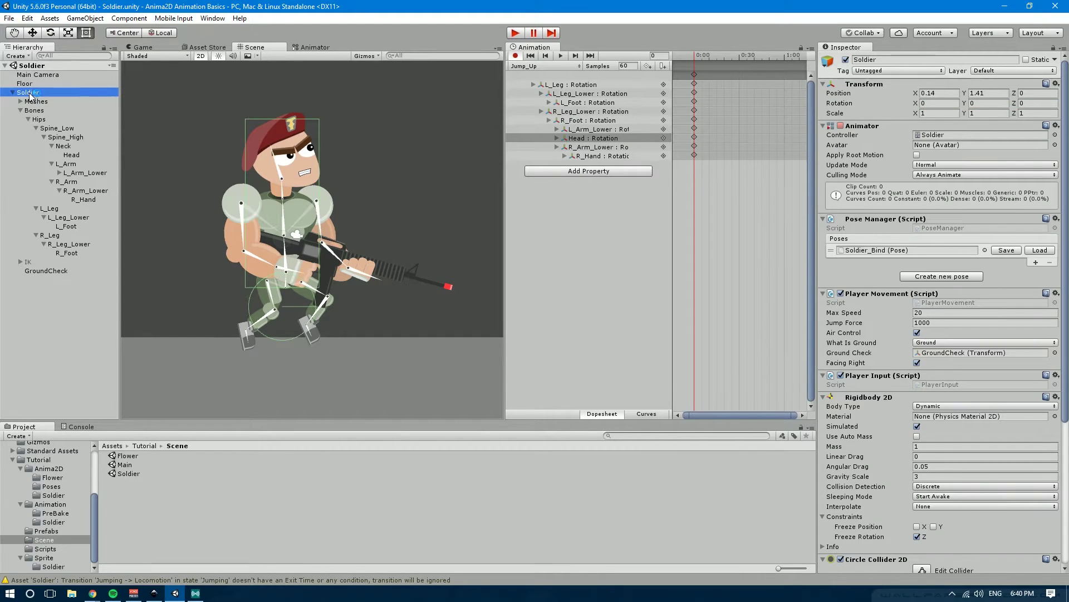
left_click(943, 277)
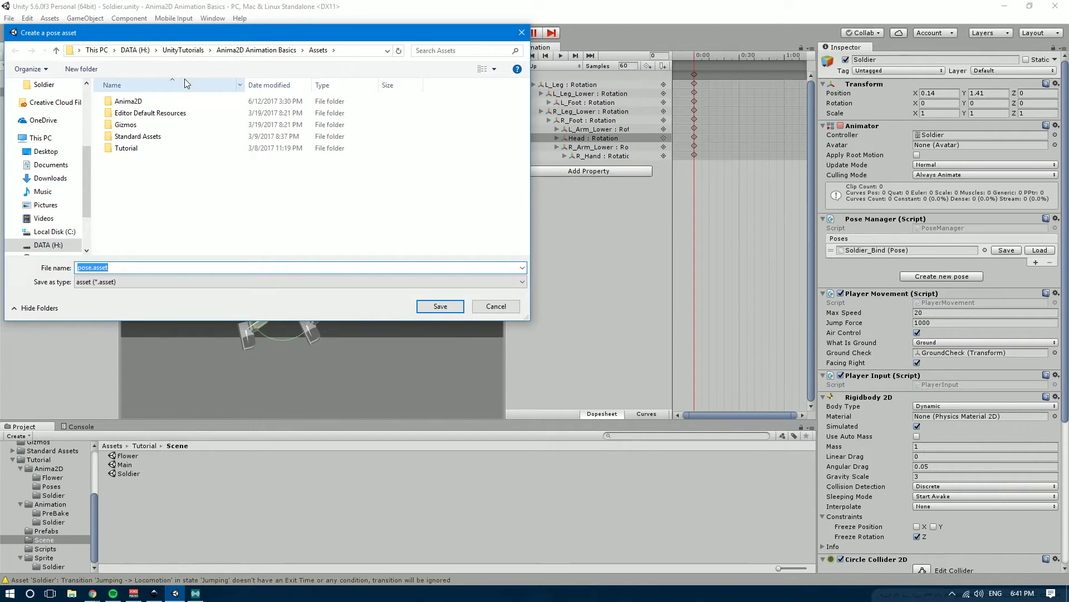
double_click(133, 149)
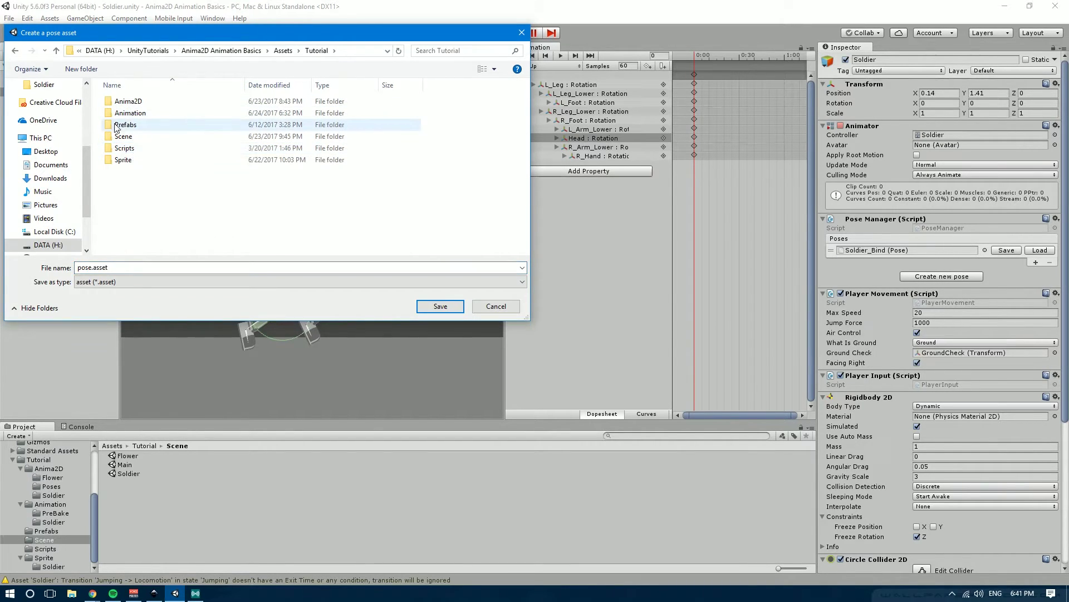
double_click(130, 102)
double_click(130, 113)
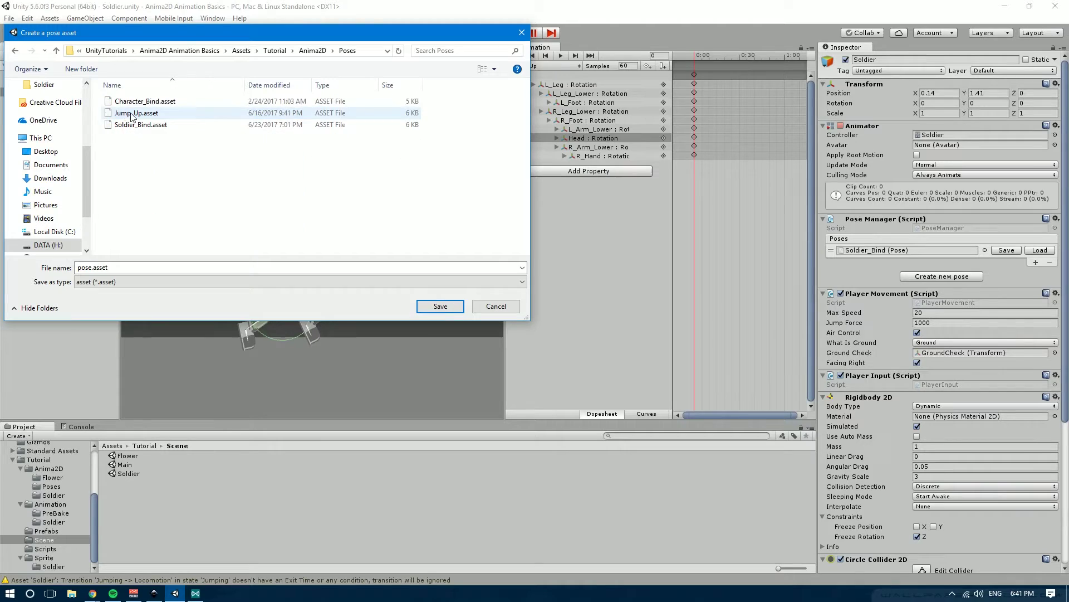
Name the new pose Soldier_Jump_Up, following the Soldier_Bind naming, and save it.
left_click(142, 125)
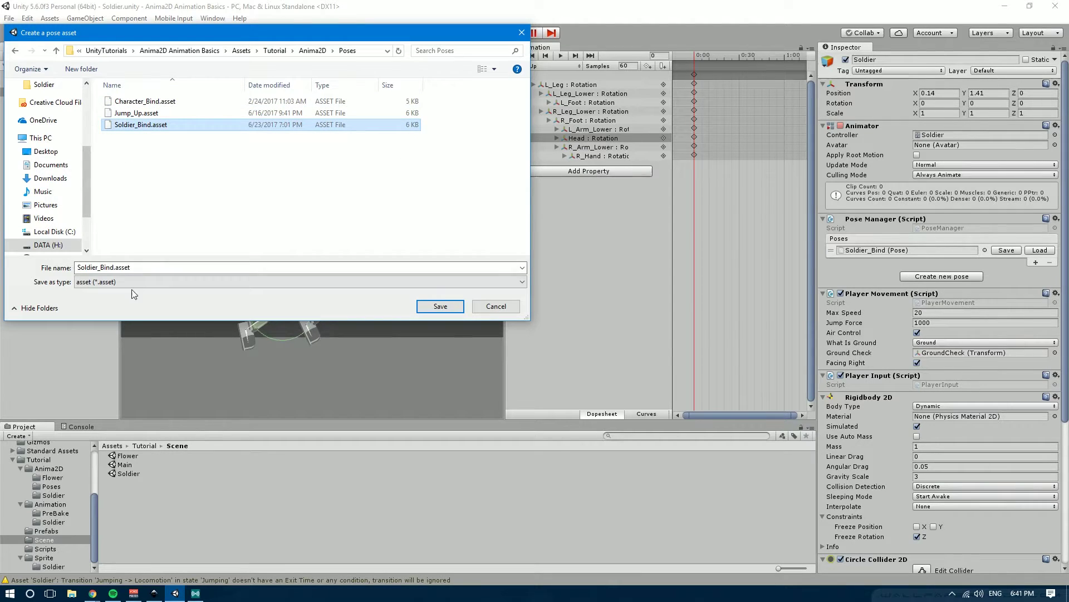
double_click(108, 267)
key("End")
key("Left")
key("Left")
key("Left")
key("Left")
key("Left")
key("Left")
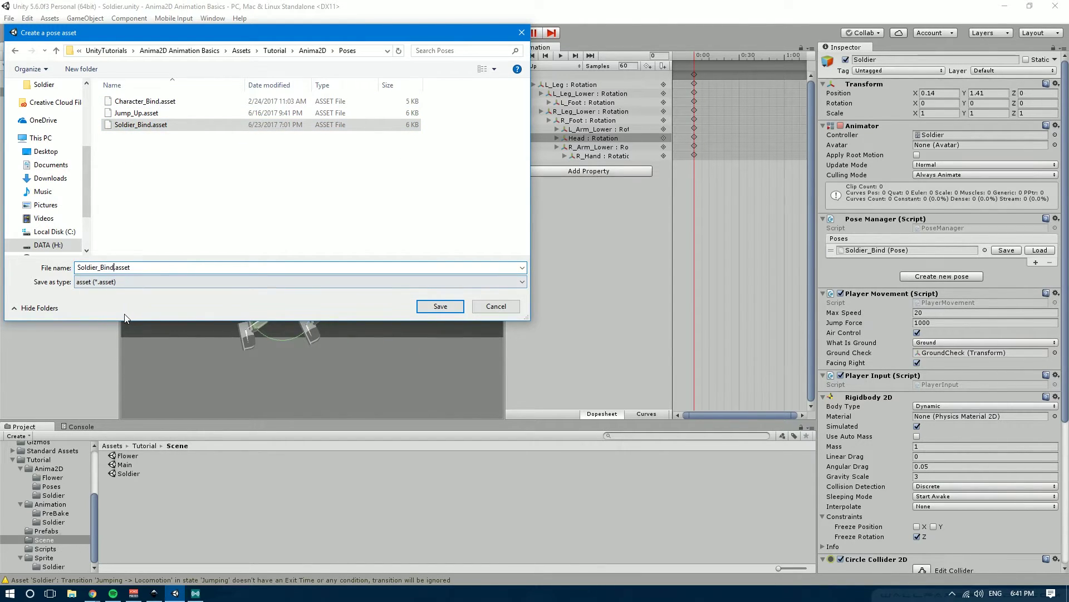
key("shift+Left")
key("shift+Left")
key("shift+Left")
key("shift+Left")
type("Jump_")
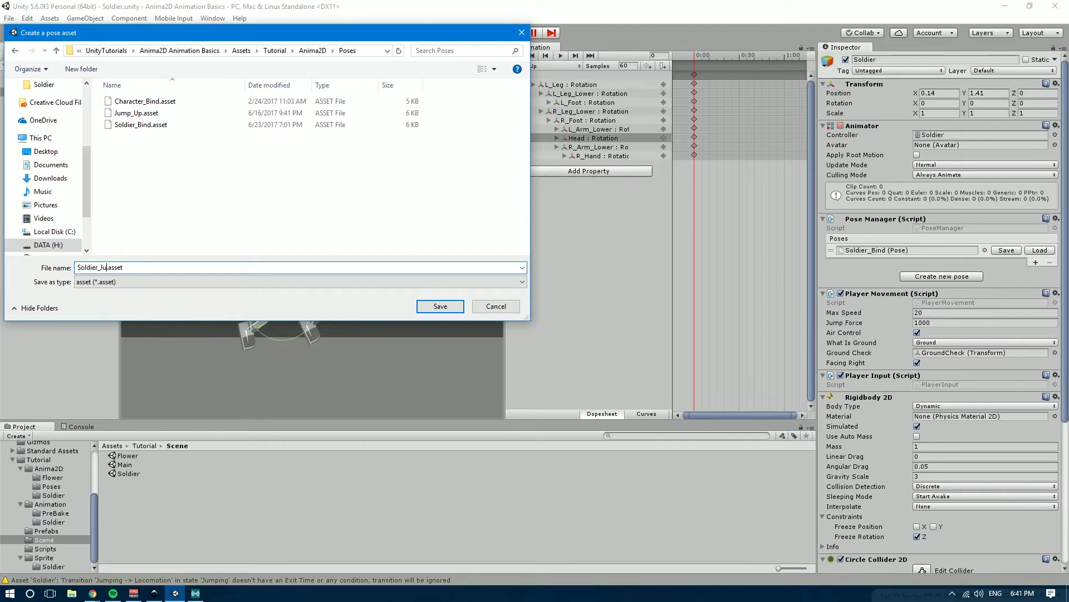
type("Up")
key("Return")
middle_click_drag(413, 256, 416, 258)
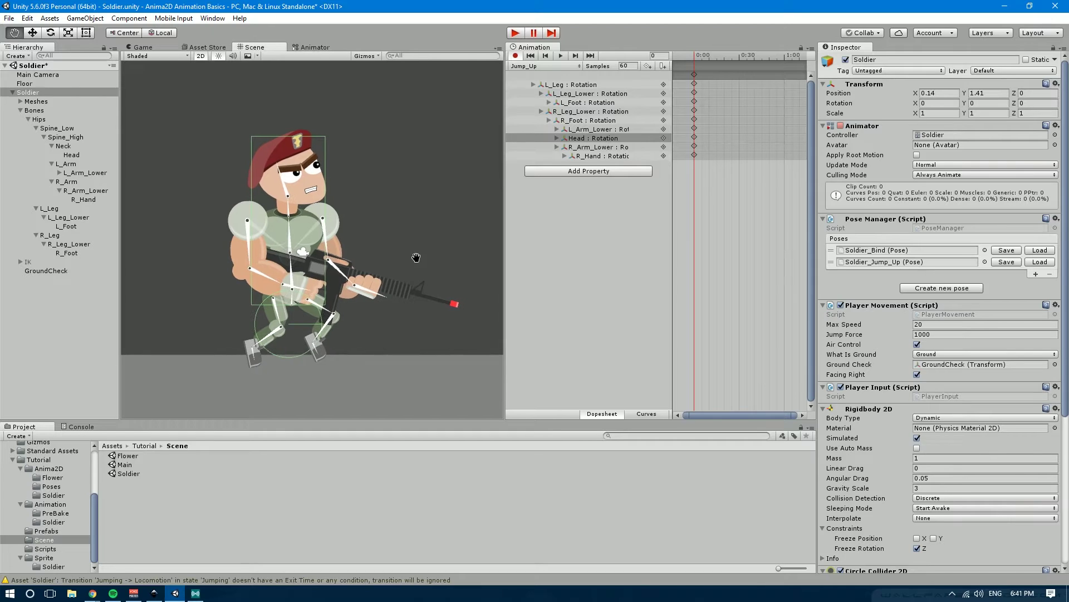
Stop recording Jump_Up and create a new Soldier animation clip named Jump_Down.
left_click(516, 57)
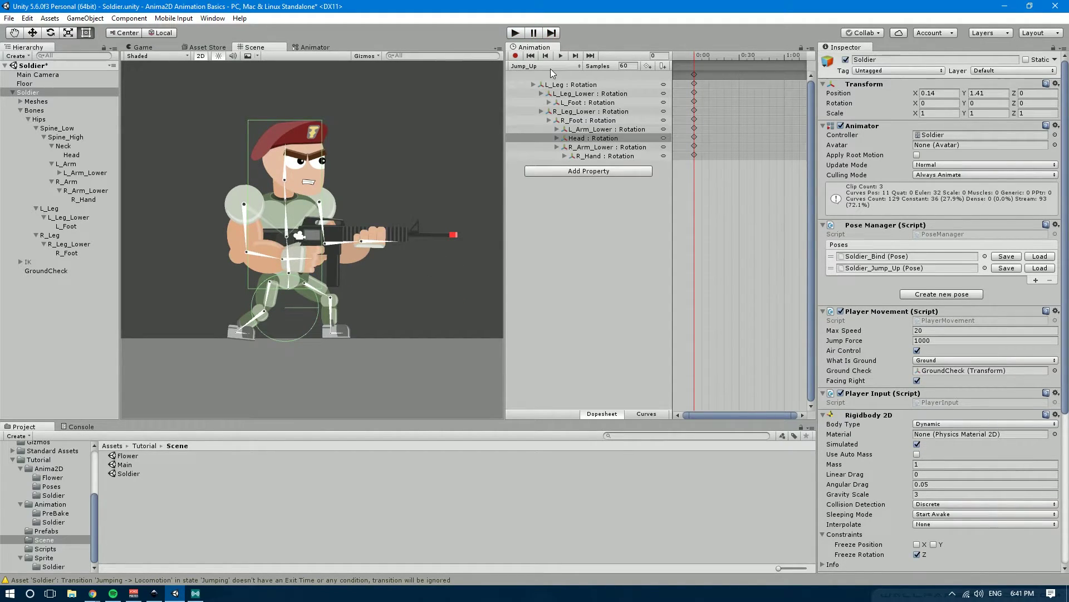
left_click(546, 66)
left_click(550, 118)
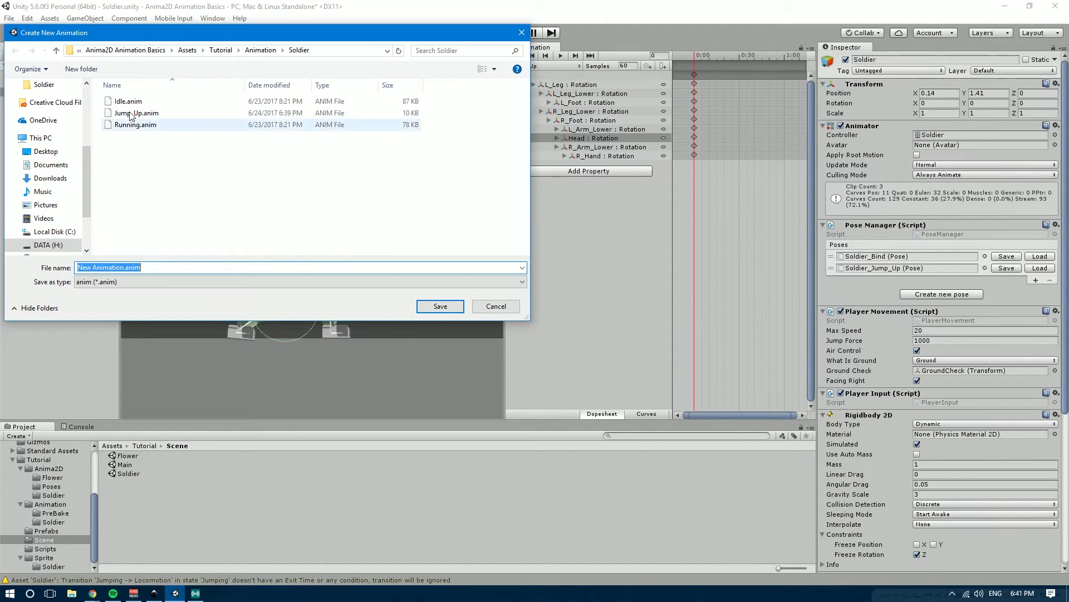
type("Jump_Down")
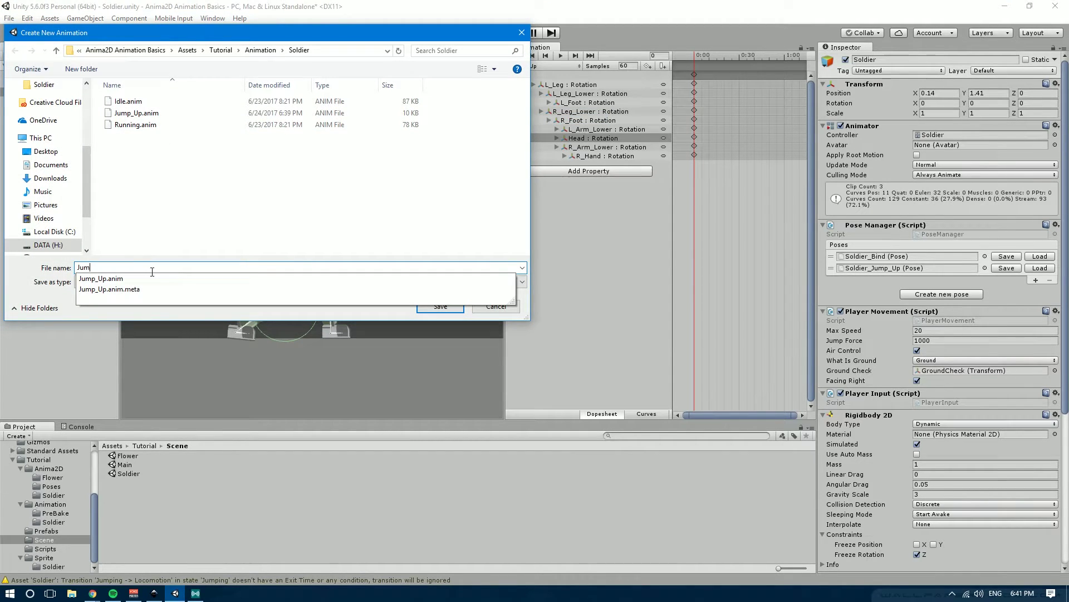
key("Return")
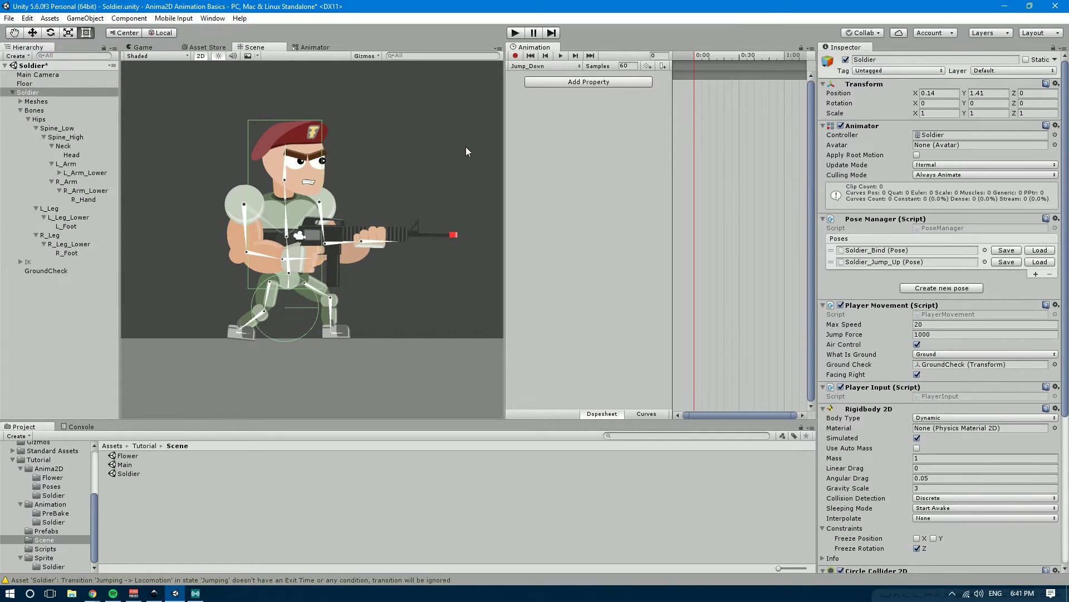
Record the Soldier_Jump_Up pose at frame 0 of Jump_Down, rotating the neck and tilting Head forward to about -12.3°.
left_click(514, 57)
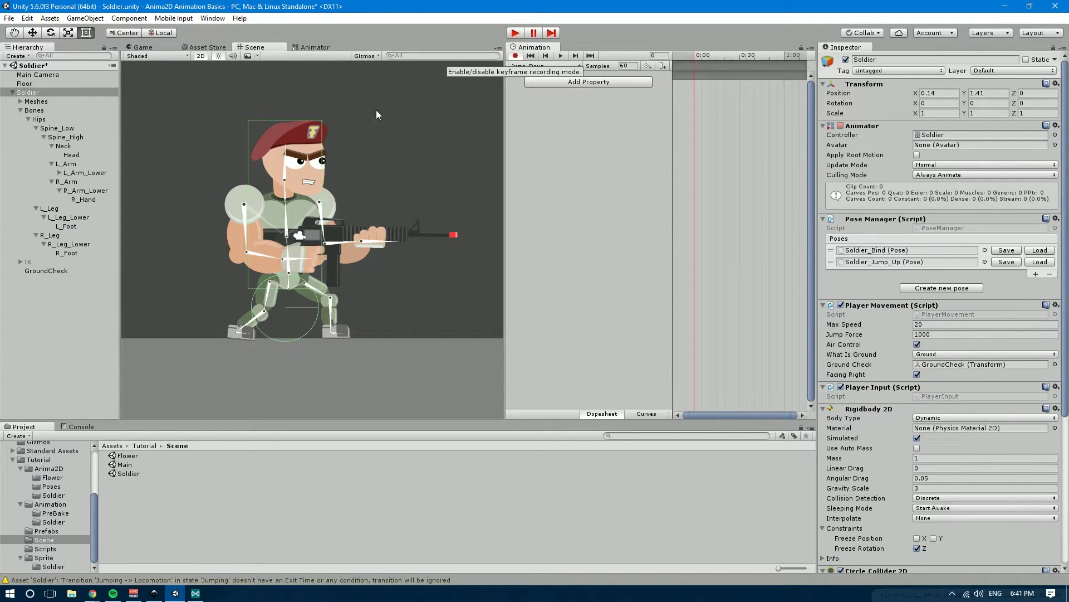
left_click(1040, 261)
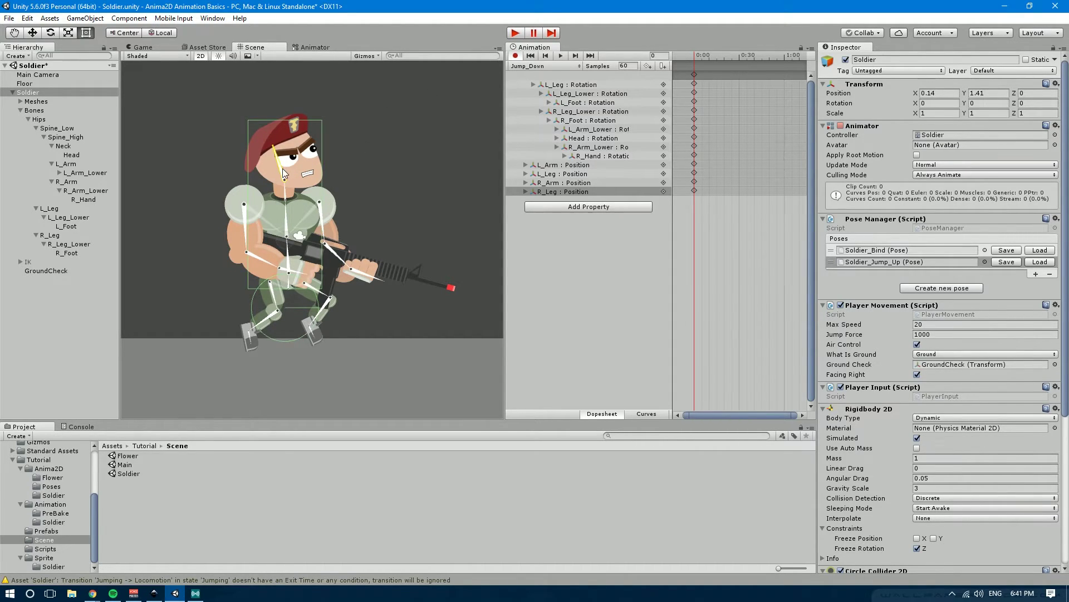
mouse_move(278, 166)
left_mouse_down()
mouse_move(284, 198)
mouse_move(290, 170)
left_mouse_up()
left_click(290, 136)
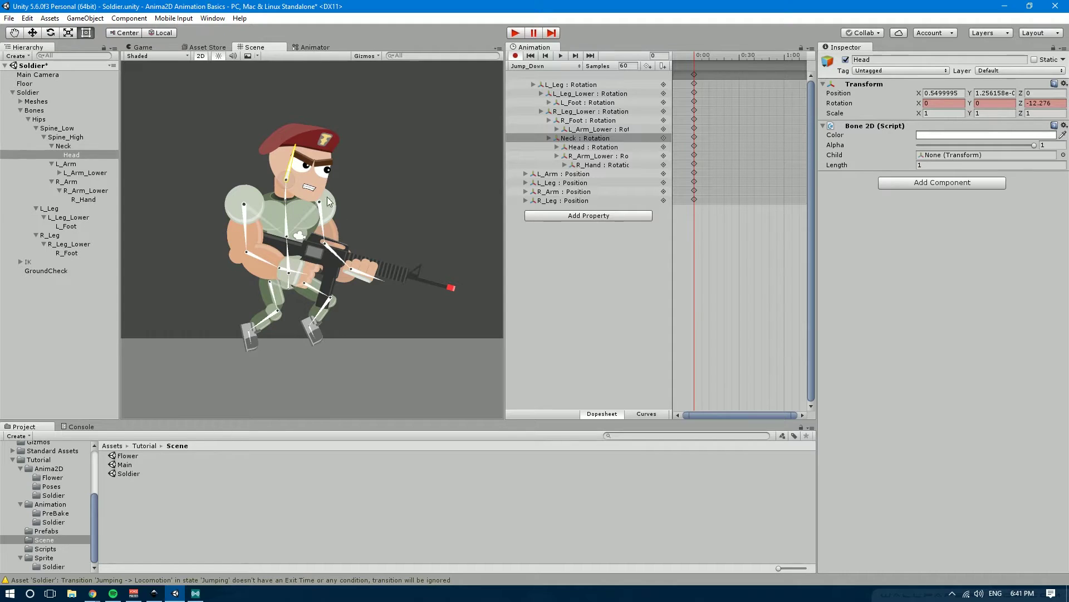
Raise the rifle by rotating the arm bones, and adjust R_Arm, R_Arm_Lower and R_Hand to grip it, R_Hand at about -28.7°.
left_click_drag(269, 264, 328, 230)
left_click(339, 260)
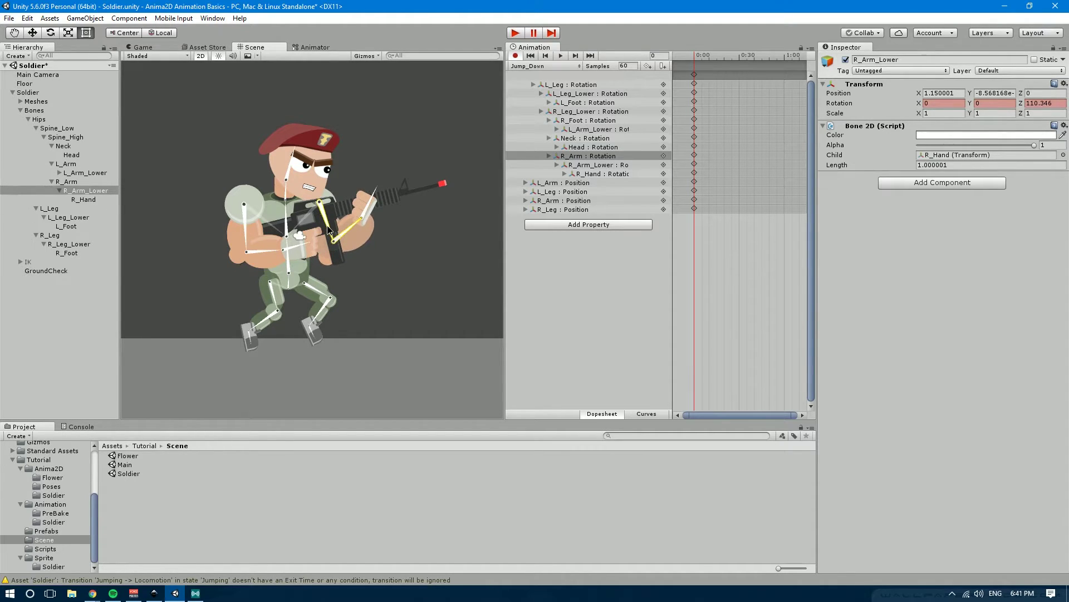
left_click(329, 230)
left_click(380, 213)
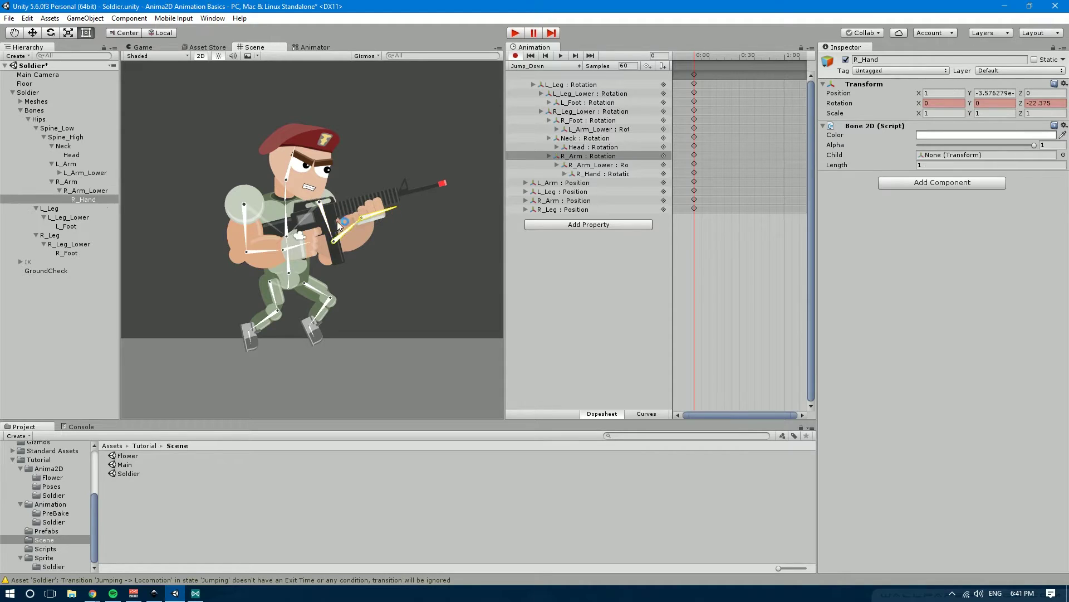
left_click(330, 224)
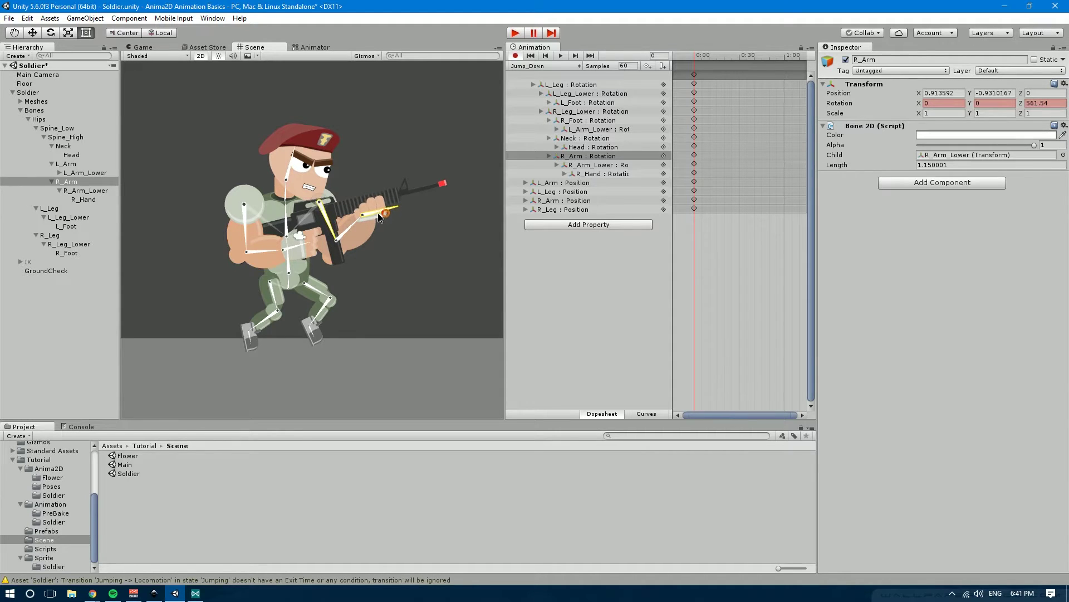
left_click_drag(378, 212, 376, 219)
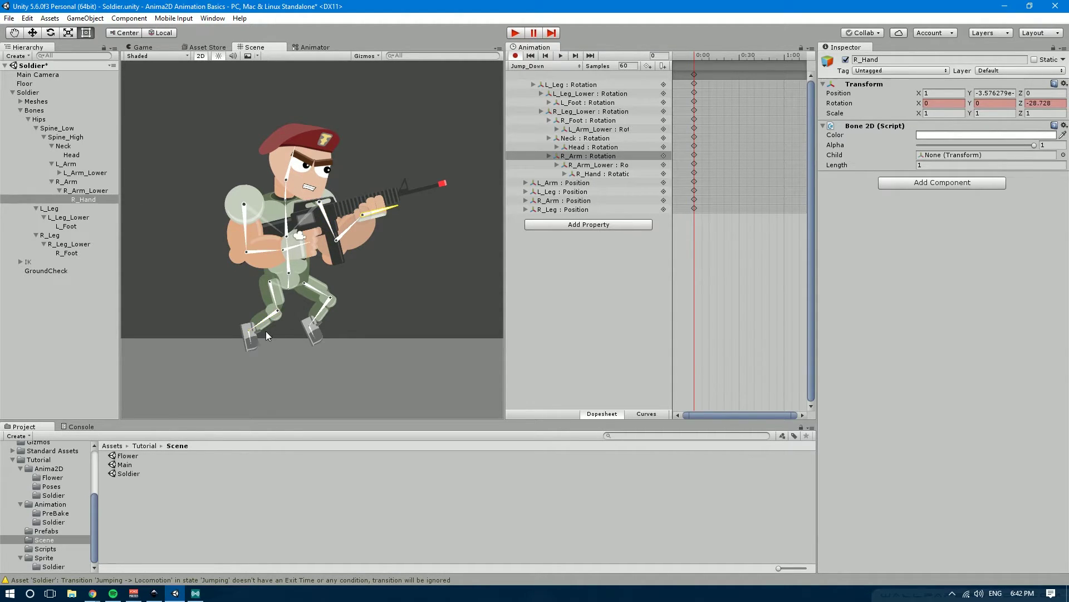
Straighten both lower legs downward and raise the toes, with L_Leg_Lower at about -17.5°, R_Leg_Lower about -47° and L_Foot about 102.4°.
left_click_drag(266, 321, 275, 320)
left_click_drag(286, 356, 292, 349)
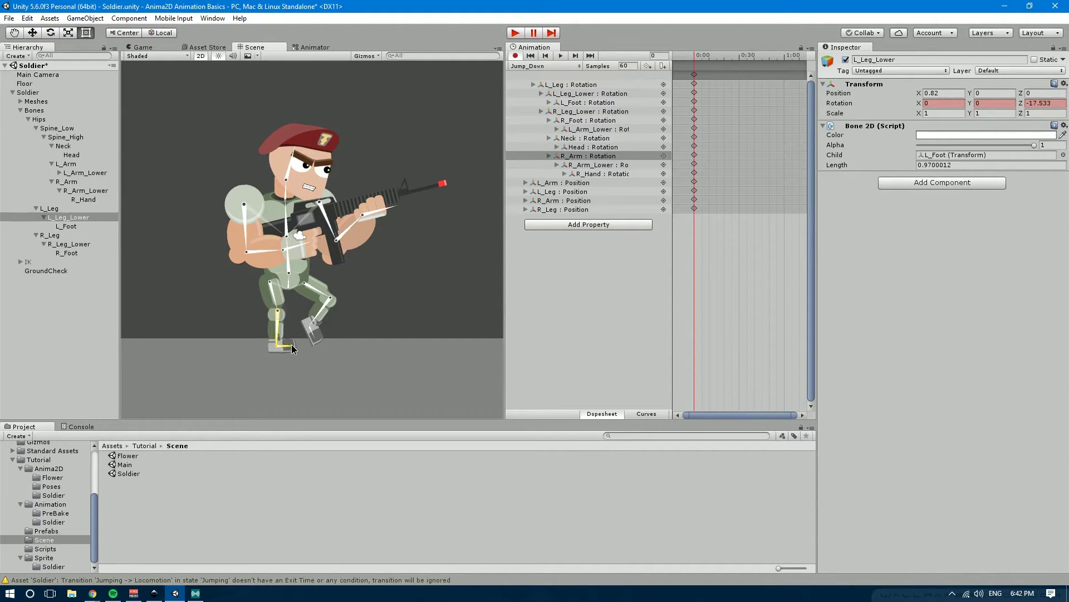
left_click(293, 336)
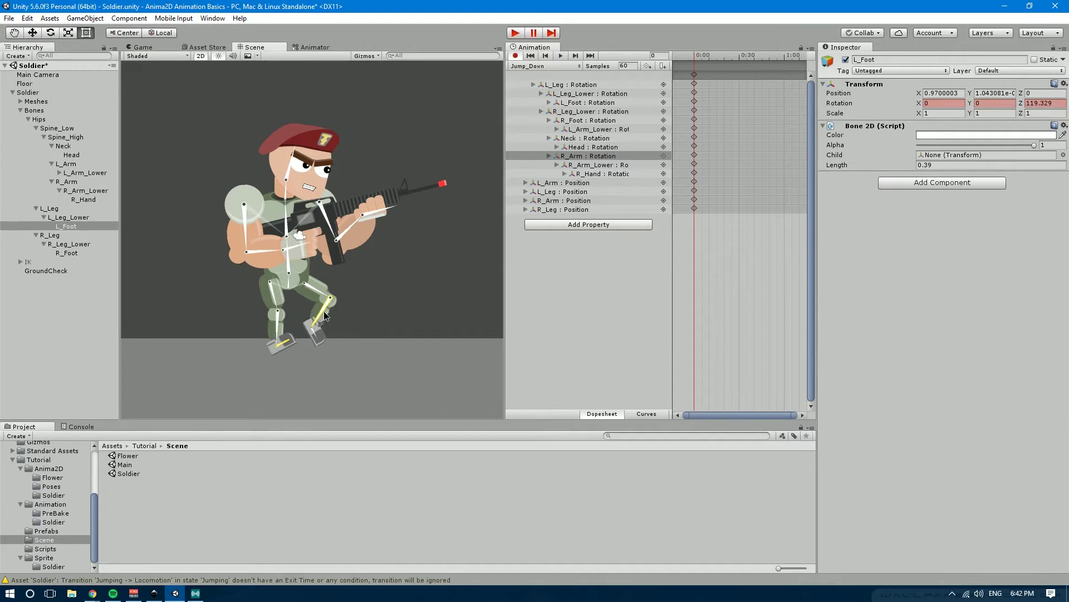
left_click_drag(326, 315, 314, 294)
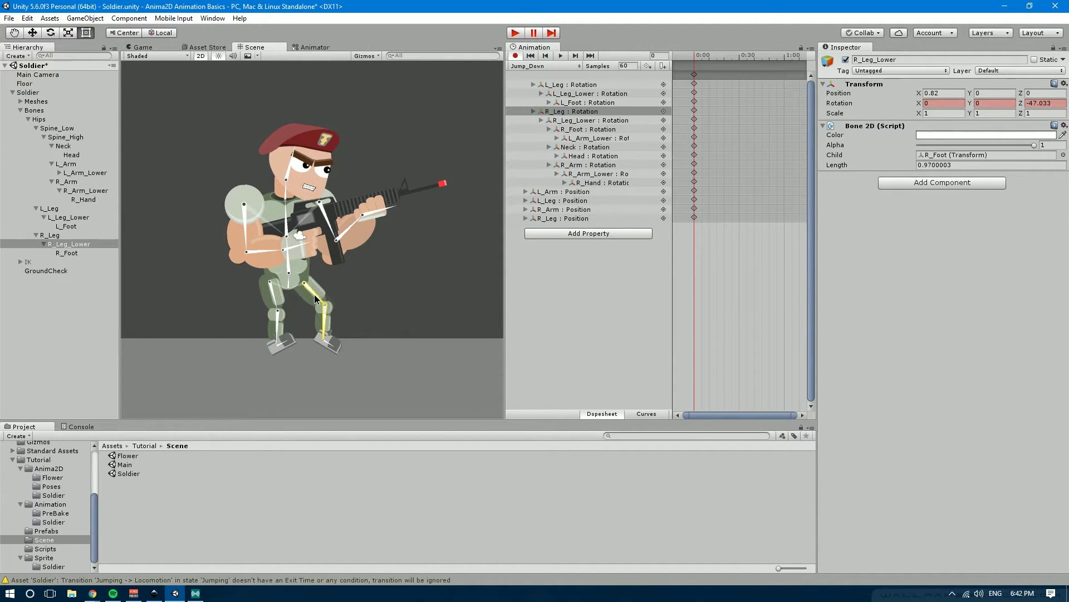
left_click(338, 348)
left_click(287, 349)
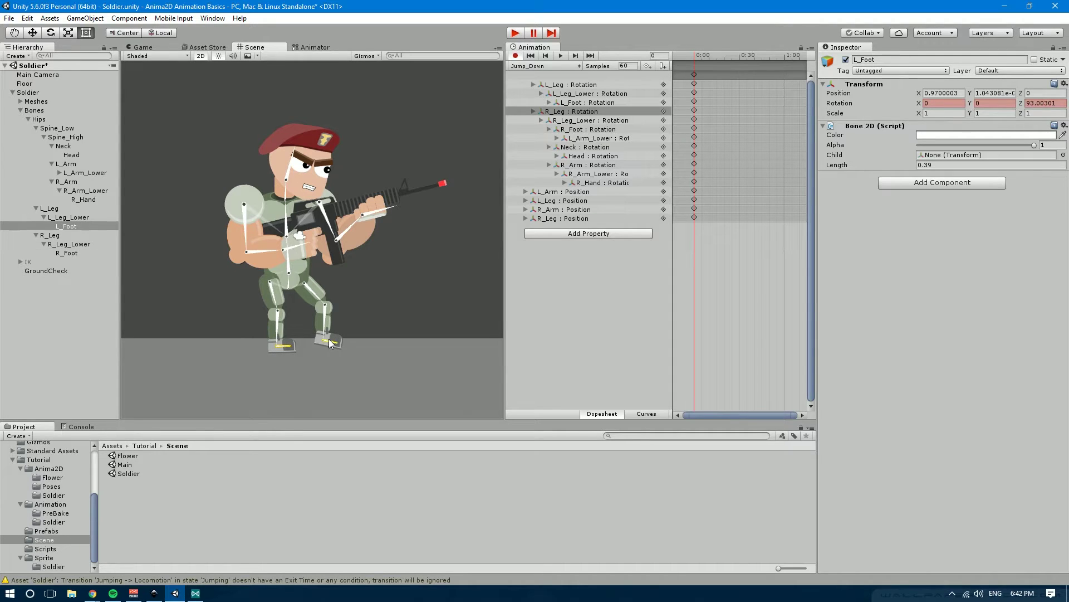
left_click(334, 338)
left_click_drag(285, 346, 344, 342)
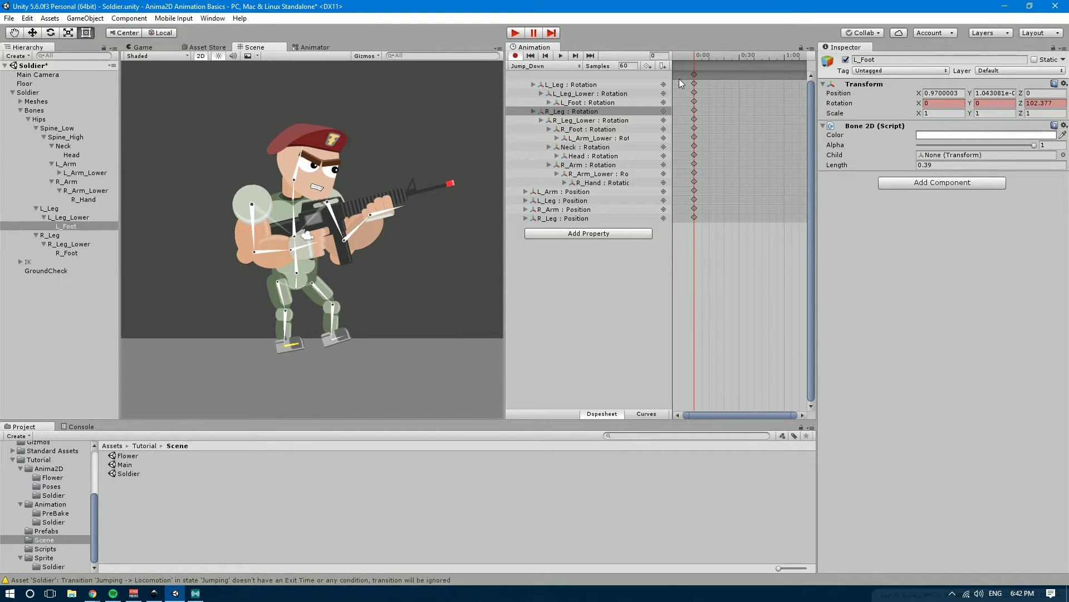
Stop recording Jump_Down and dock the Animation window beside the Animator, leaving the Jumping blend tree in view.
left_click(518, 56)
left_click(311, 48)
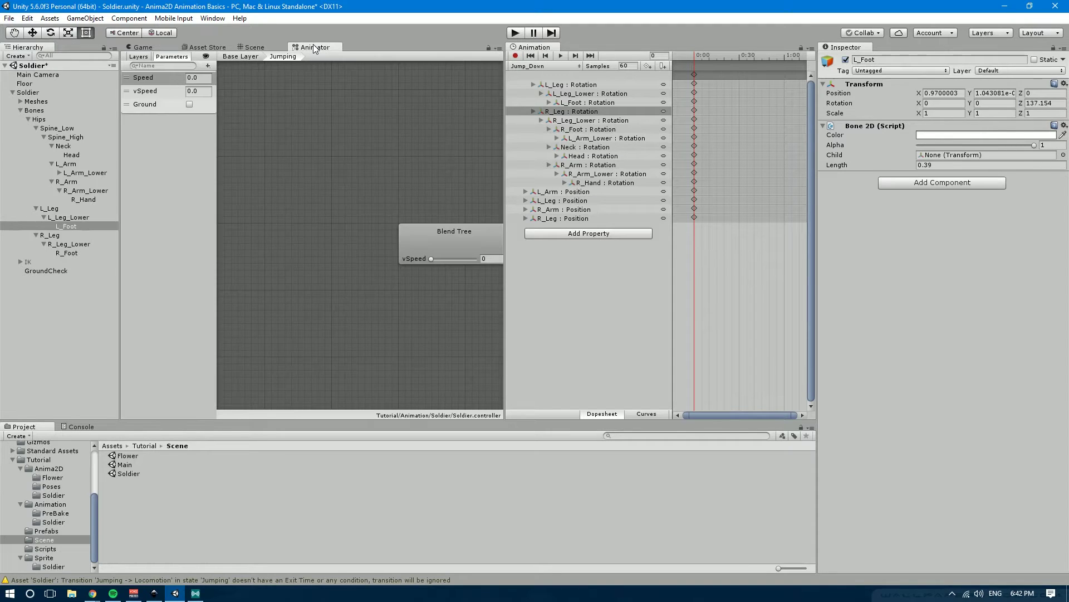
left_click_drag(533, 49, 426, 48)
left_click(310, 49)
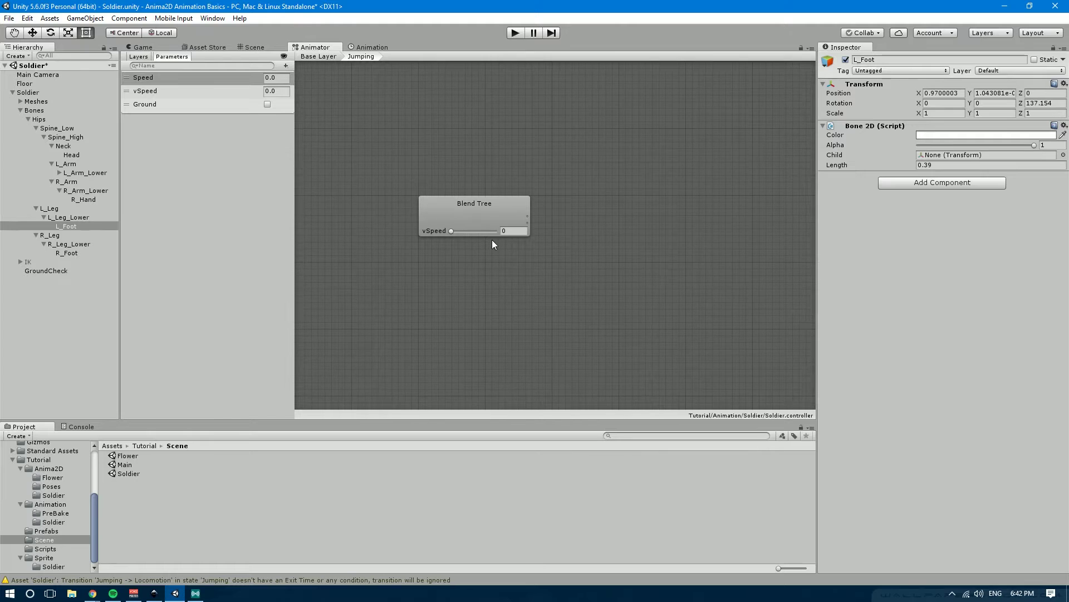
Assign the Jump_Down and Jump_Up clips, in that order, to the two motion slots of the Jumping blend tree.
left_click(482, 207)
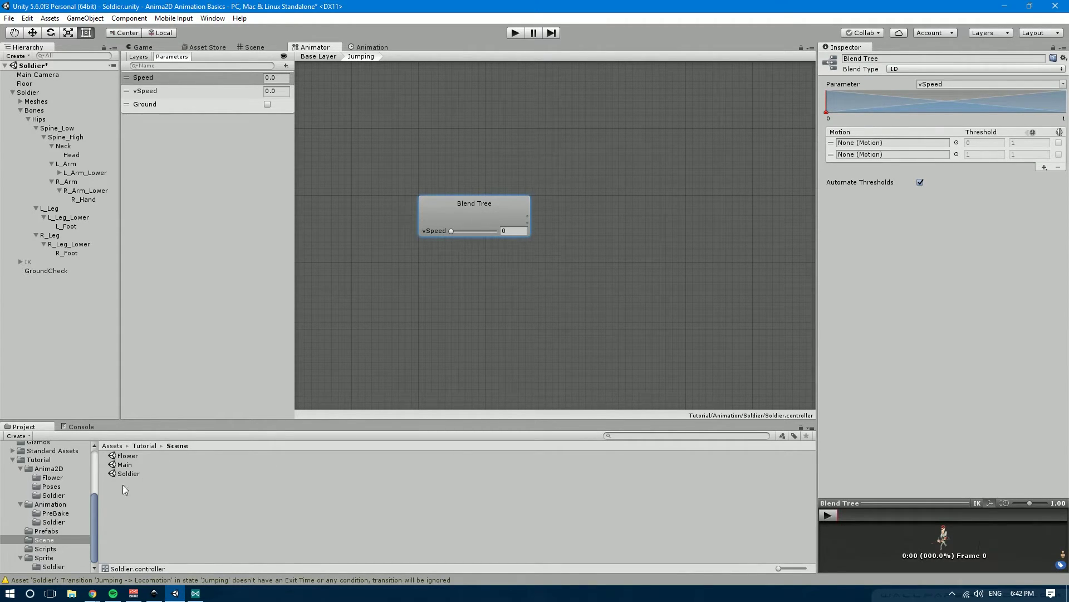
left_click(41, 522)
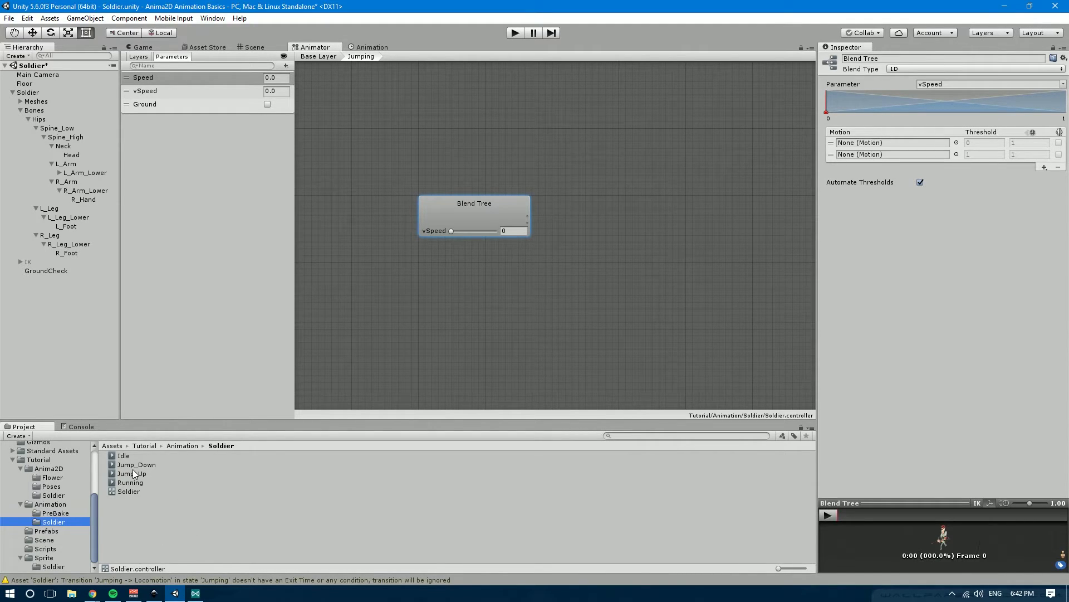
left_click_drag(136, 465, 891, 143)
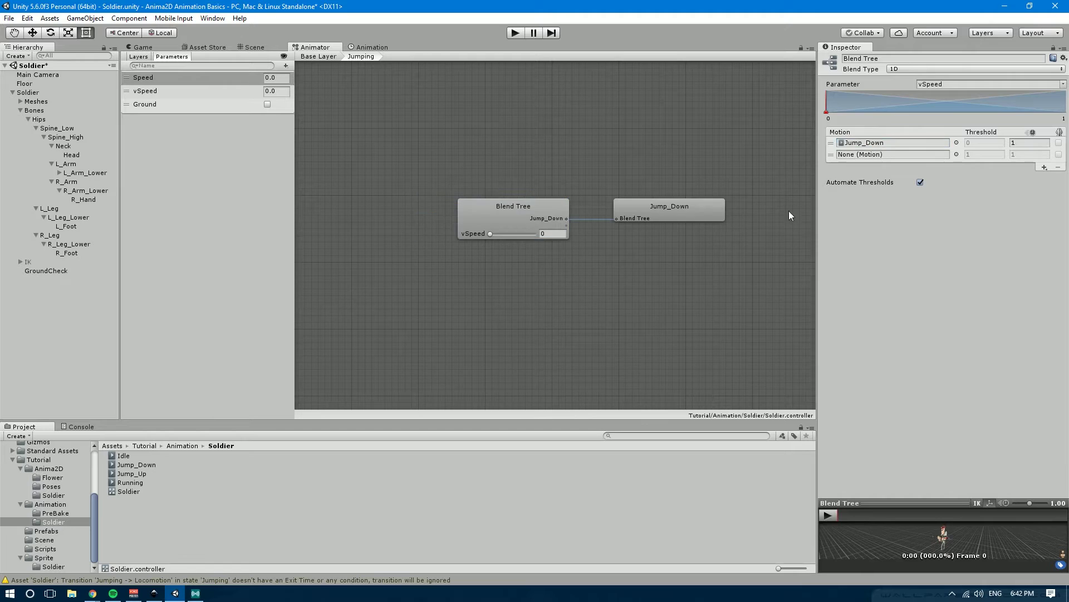
left_click_drag(132, 474, 891, 154)
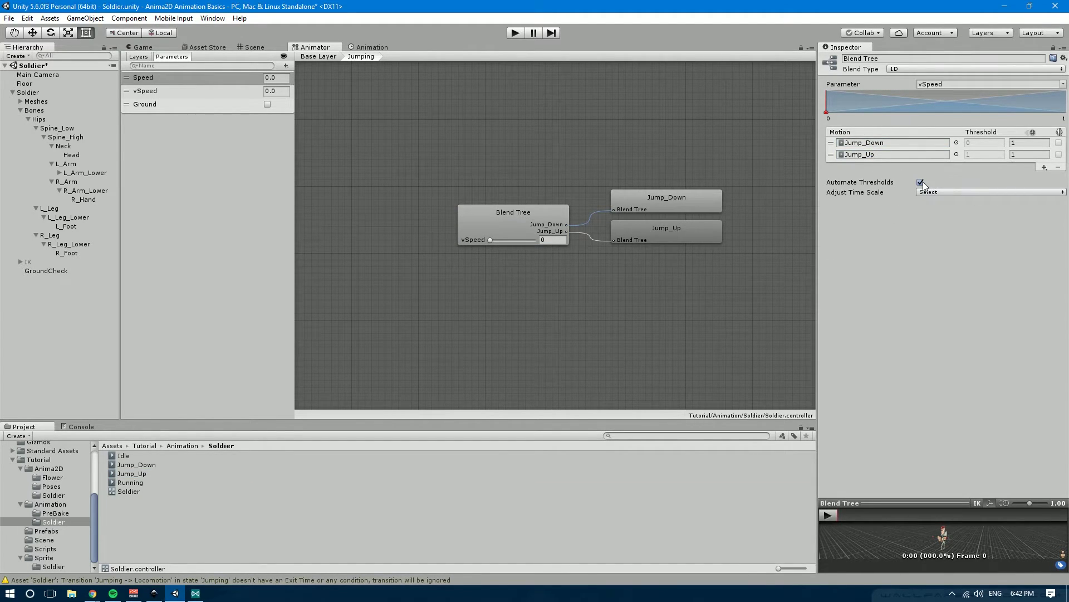
Turn off automatic thresholds and set the thresholds to -6 for Jump_Down and 6 for Jump_Up.
left_click(920, 182)
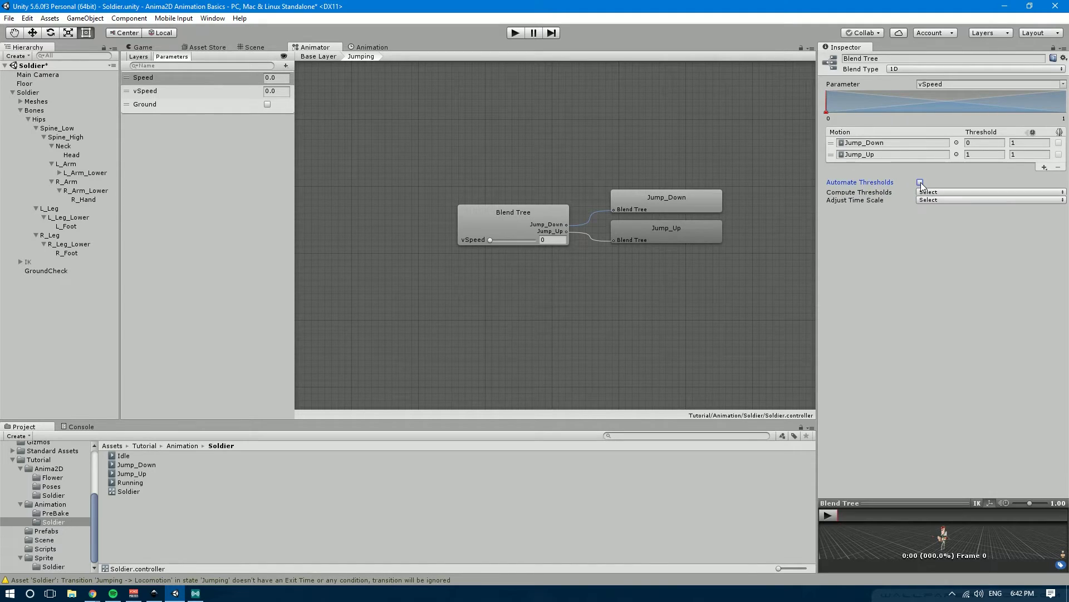
left_click(987, 144)
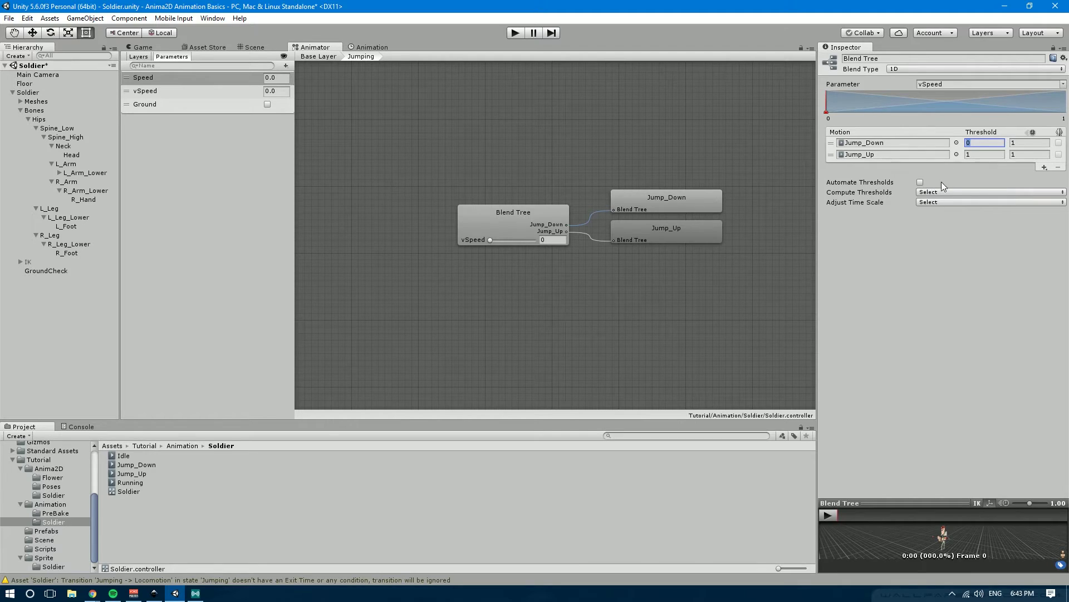
left_click(979, 142)
type("-6")
left_click(978, 154)
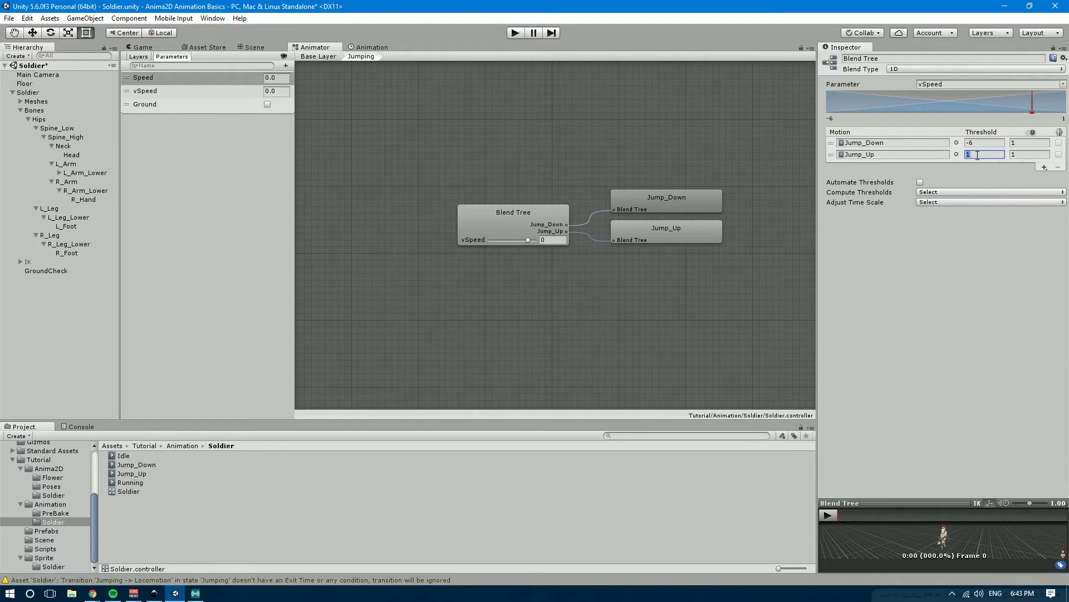
type("6")
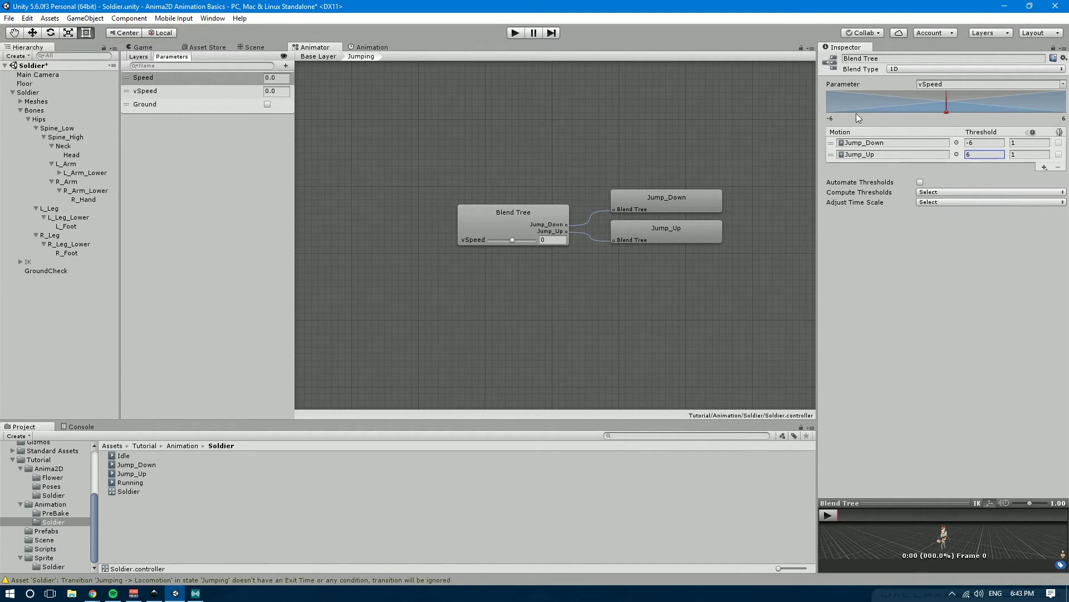
Move the blend position to a vSpeed of about -0.28 and enlarge the blend tree preview to examine the pose.
mouse_move(947, 113)
left_mouse_down()
mouse_move(934, 111)
mouse_move(1005, 111)
mouse_move(940, 113)
left_mouse_up()
left_click_drag(930, 502, 932, 272)
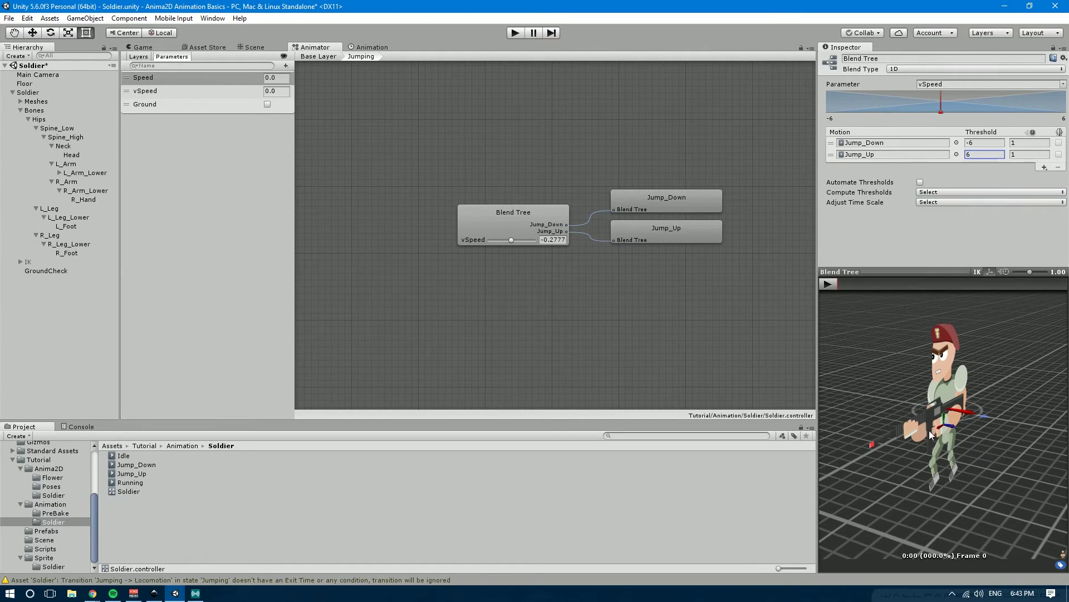
Turn the blend tree preview to face the Soldier and scrub the vSpeed blend position to examine the jump poses.
mouse_move(930, 430)
left_mouse_down()
mouse_move(954, 430)
mouse_move(935, 428)
left_mouse_up()
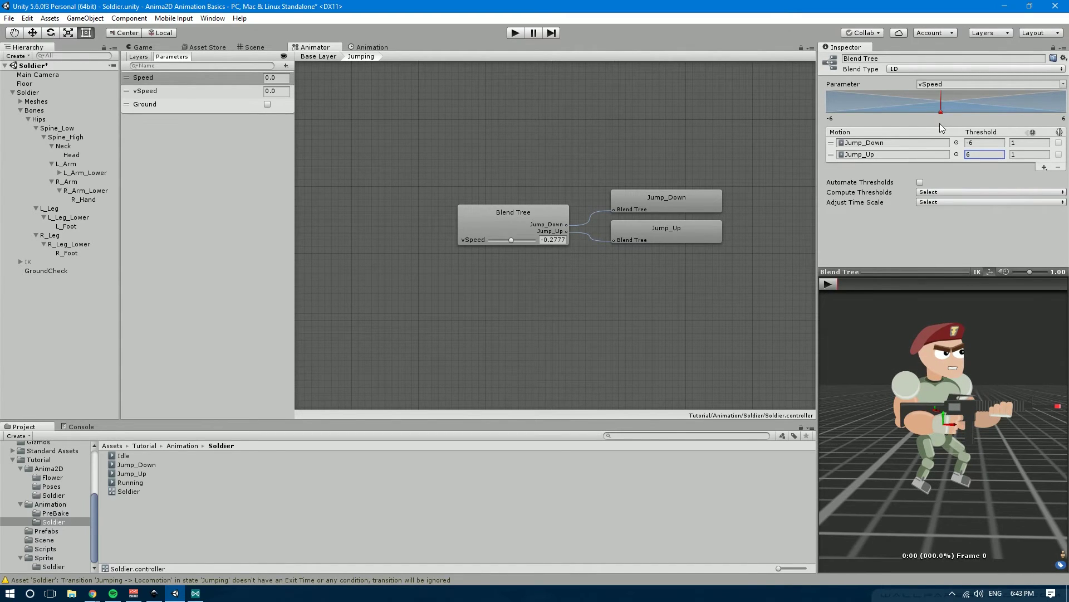
mouse_move(941, 111)
left_mouse_down()
mouse_move(847, 112)
mouse_move(967, 116)
mouse_move(820, 138)
mouse_move(1008, 142)
mouse_move(906, 139)
mouse_move(920, 136)
mouse_move(913, 148)
mouse_move(862, 157)
left_mouse_up()
Save the scene and start play mode in the Game view.
key("ctrl+2")
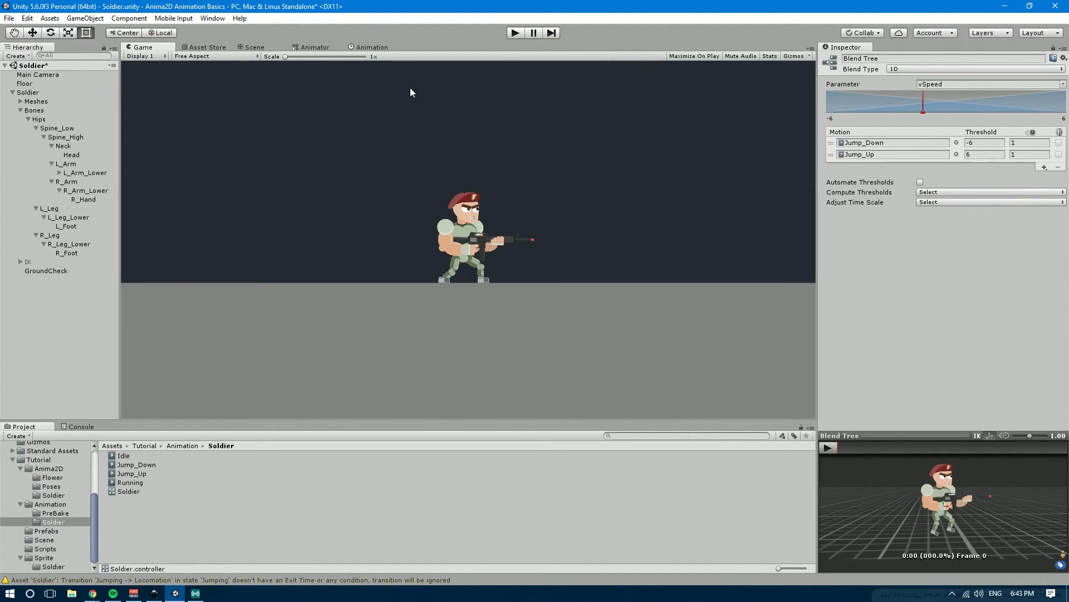
key("ctrl+s")
key("ctrl+p")
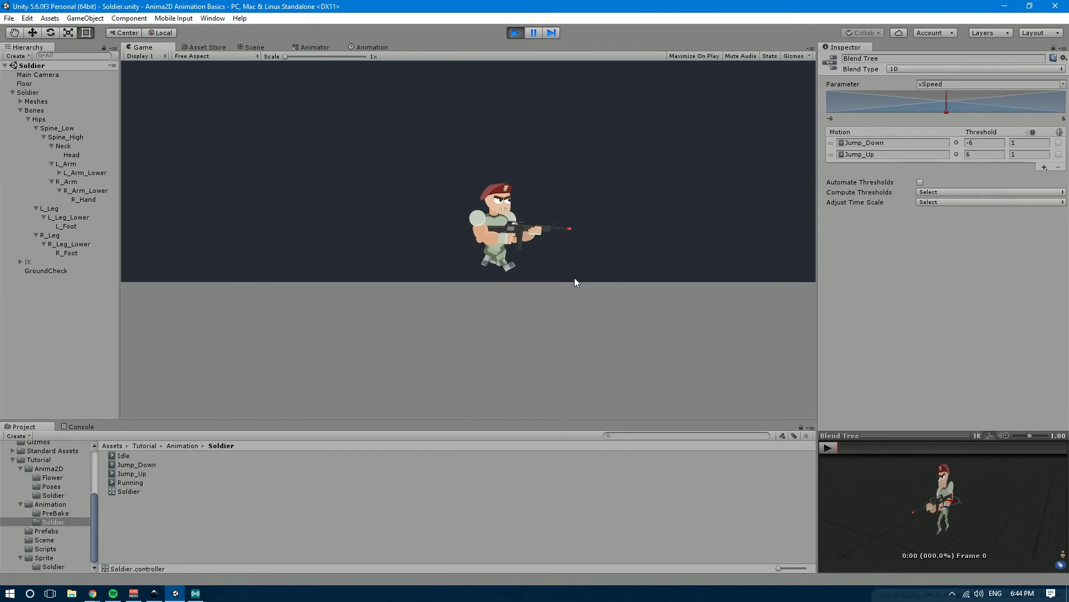
Test the jumping blend by running the Soldier in both directions and making him jump repeatedly.
key("Right")
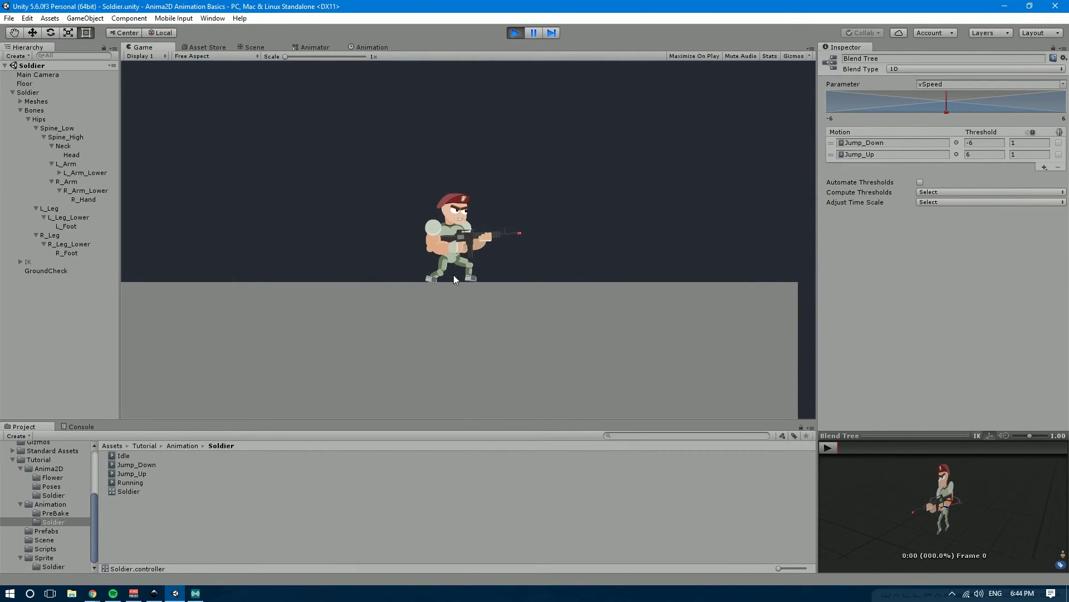
key("space")
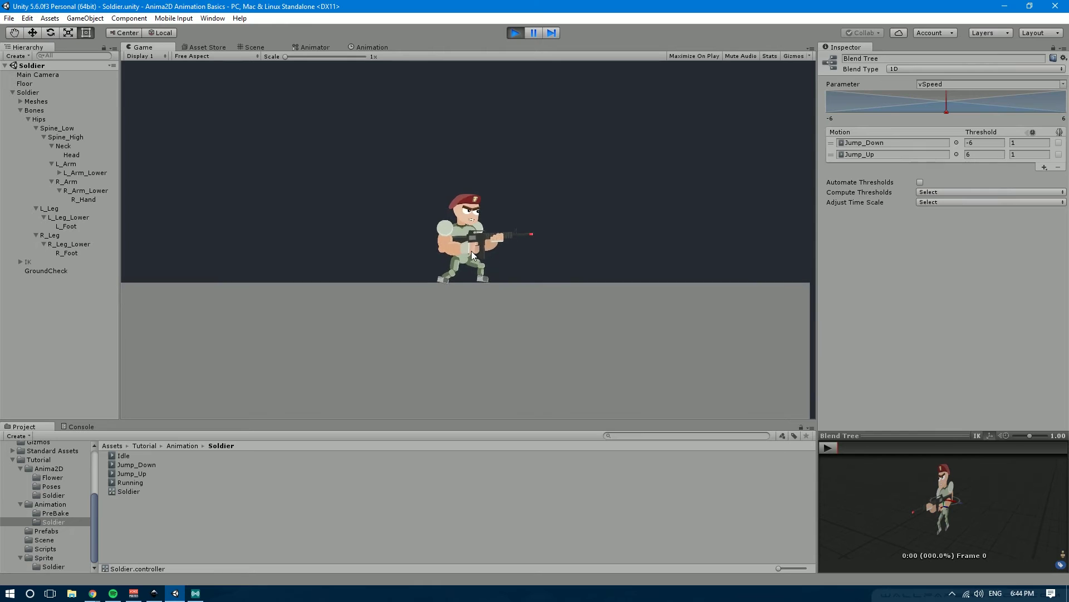
key("Left")
key("space")
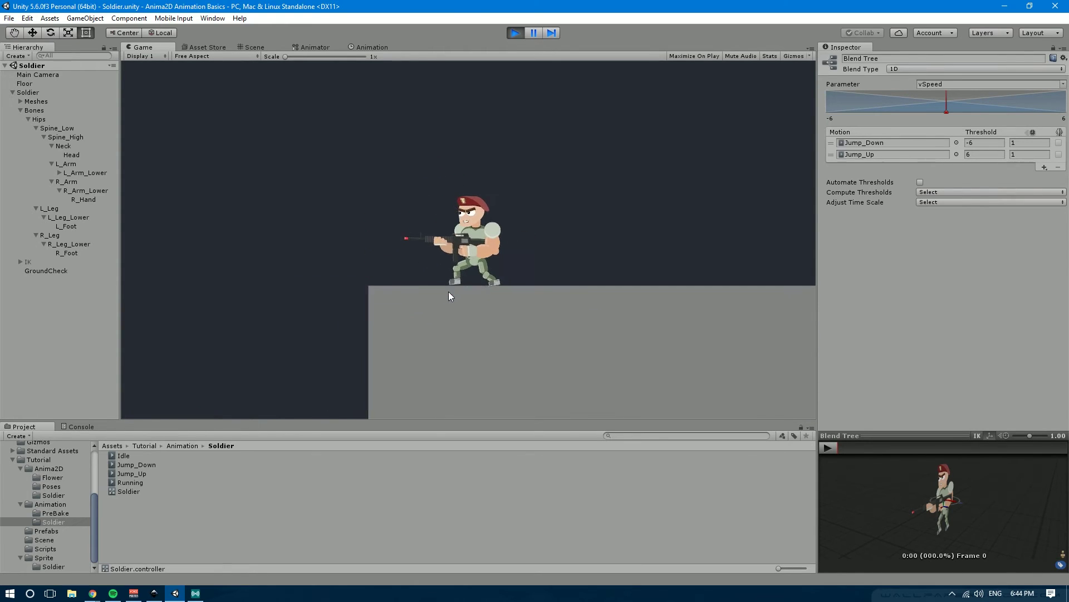
key("Right")
key("space")
key("Left")
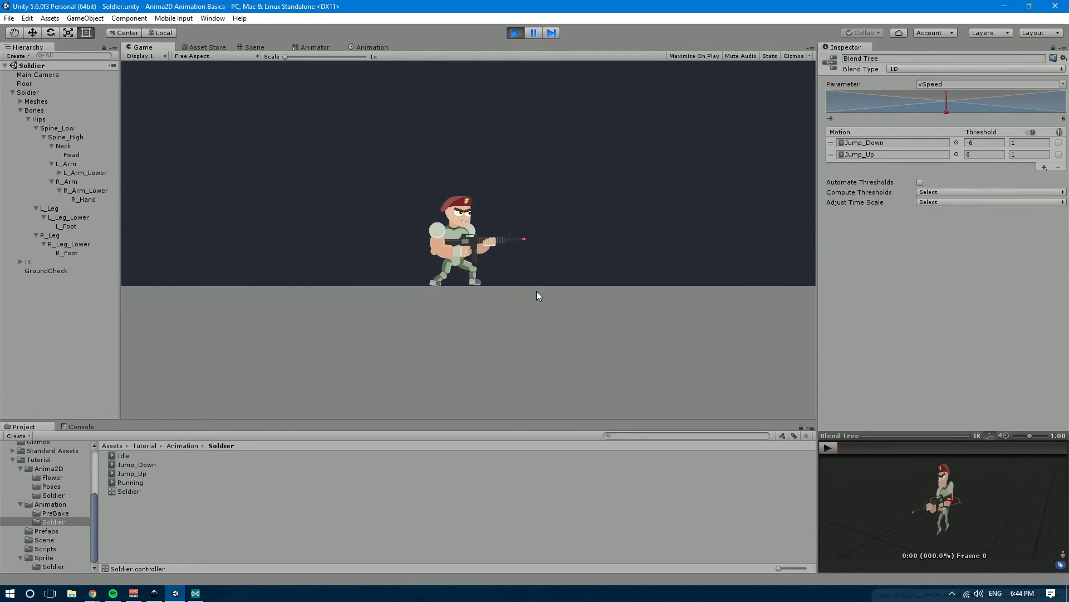
key("space")
key("Right")
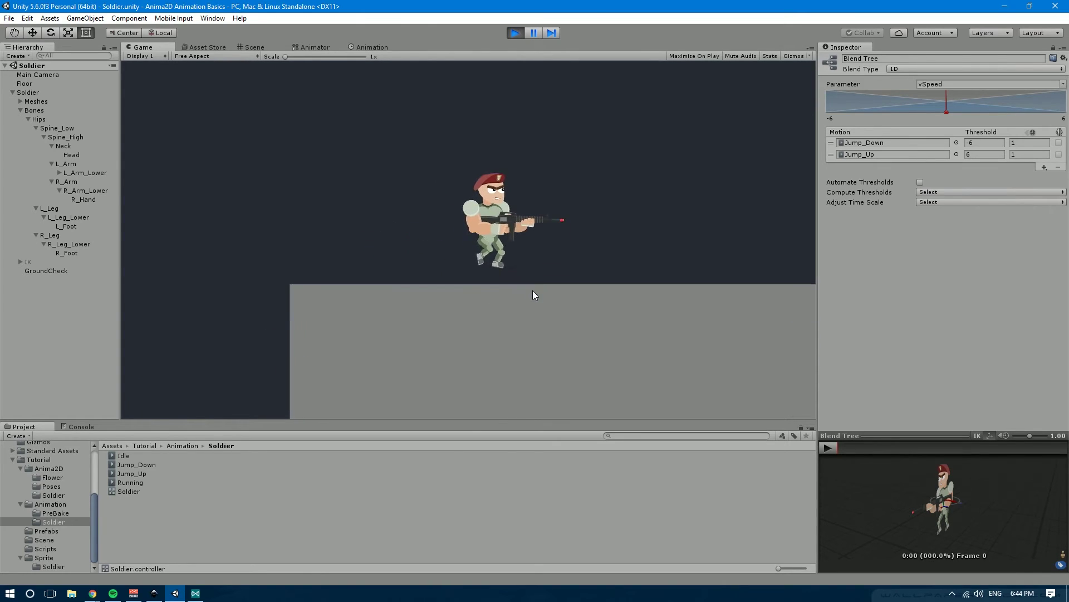
key("space")
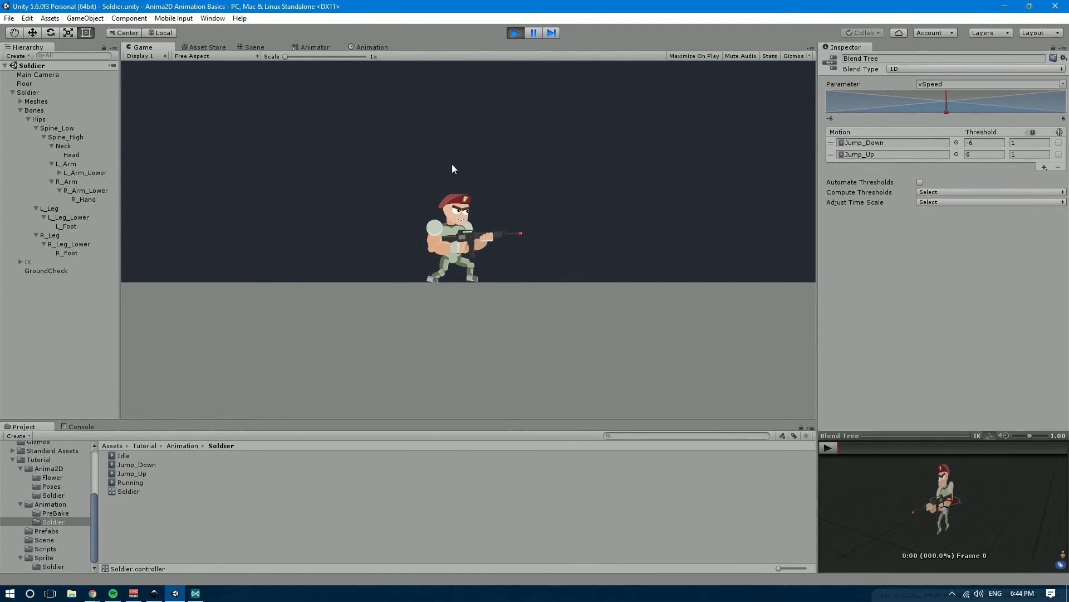
Run the Soldier forward and off the far edge of the floor to test the falling pose.
key("Right")
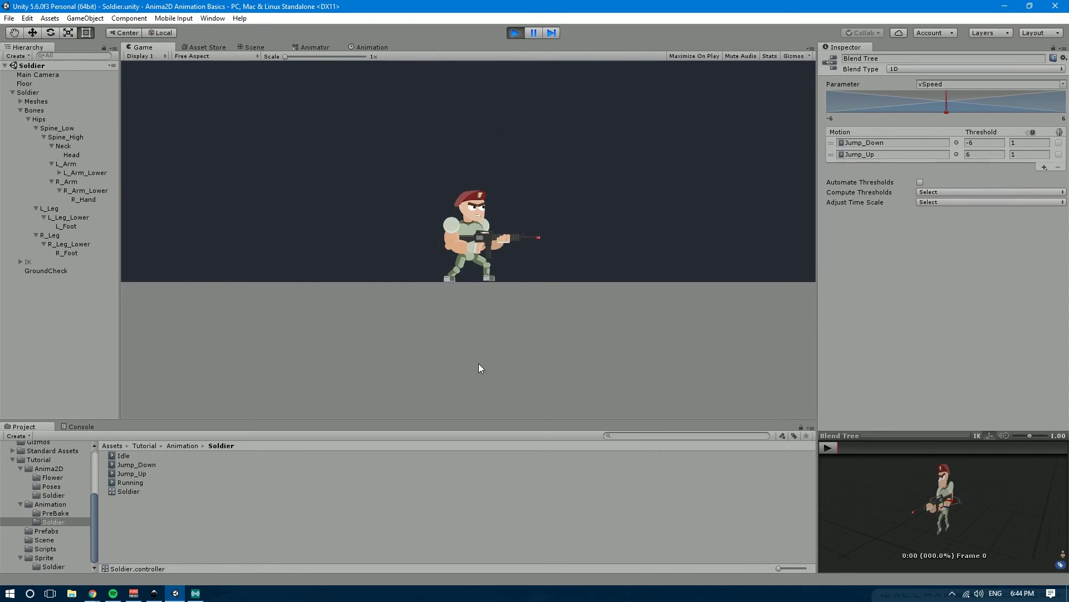
key("Right")
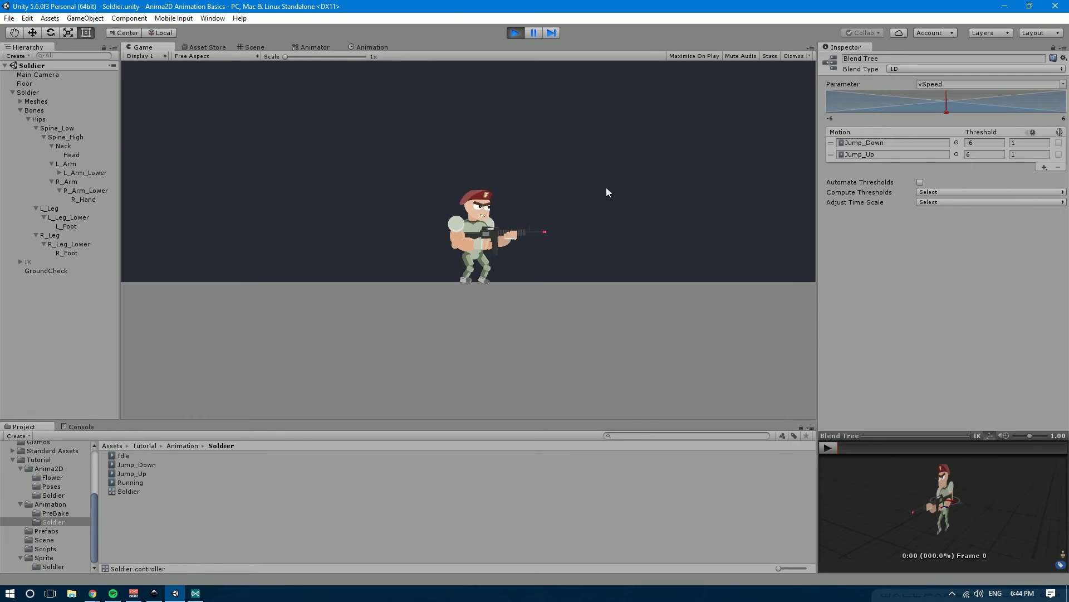
key("Right")
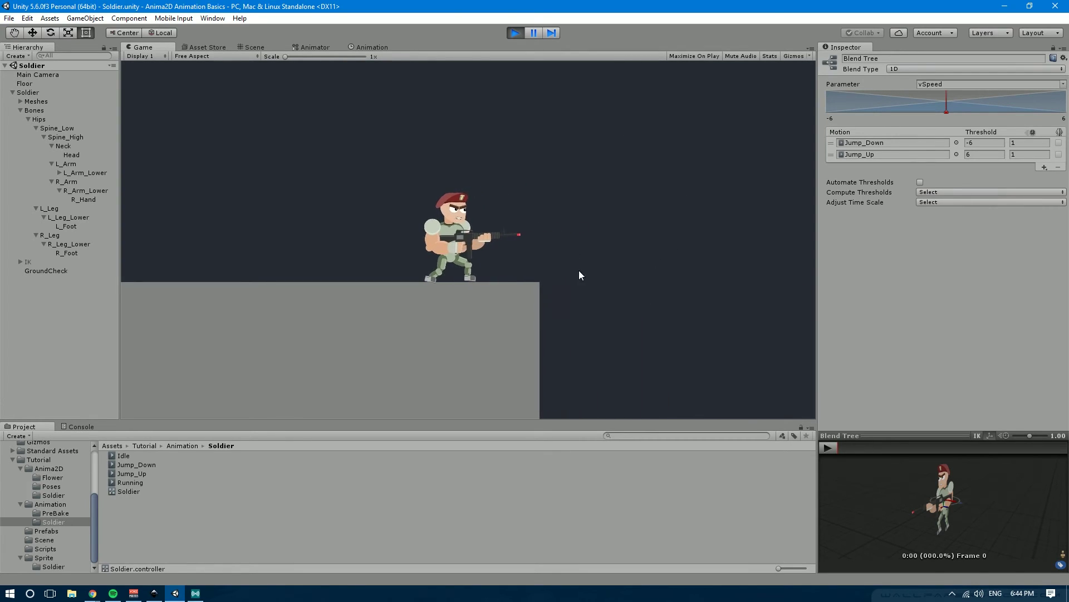
key("Right")
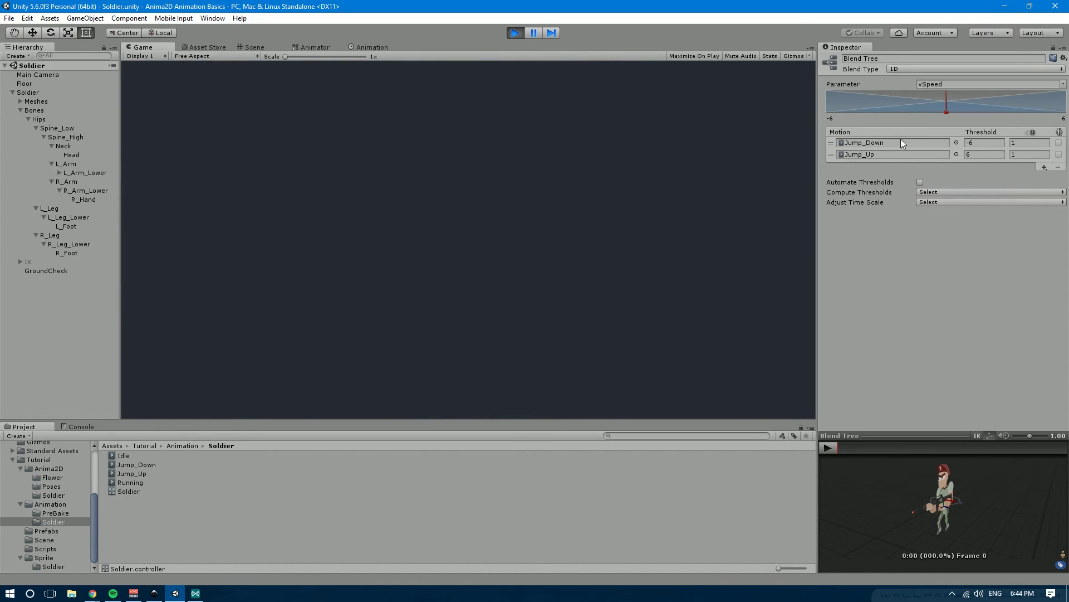
Stop play mode and examine the Soldier, the floor's edges and the camera frame in the Scene view.
left_click(515, 33)
left_click(252, 47)
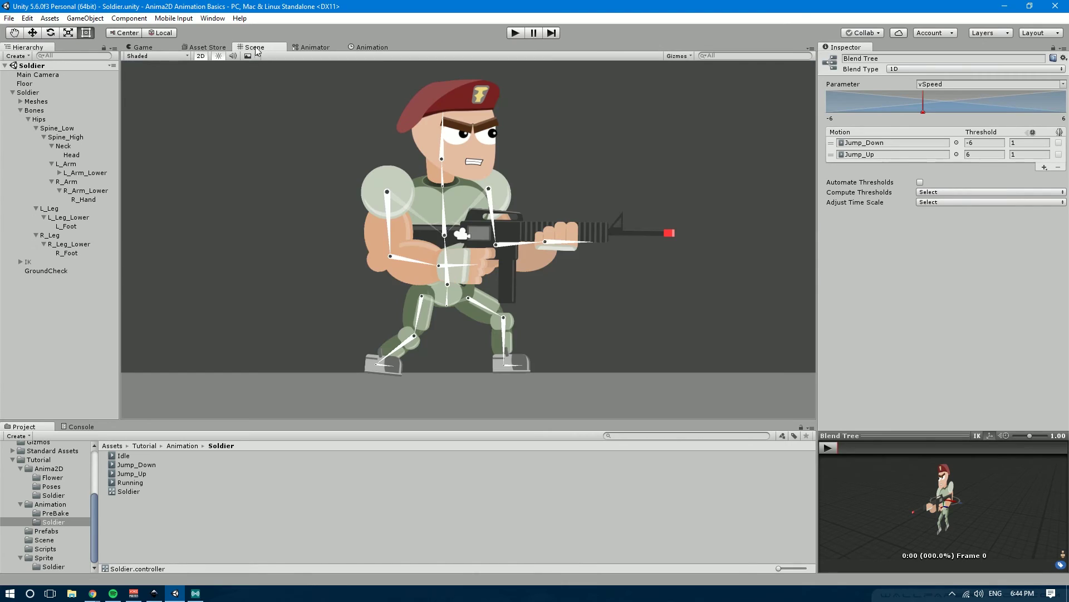
scroll(484, 166, "down", 3)
scroll(543, 213, "down", 5)
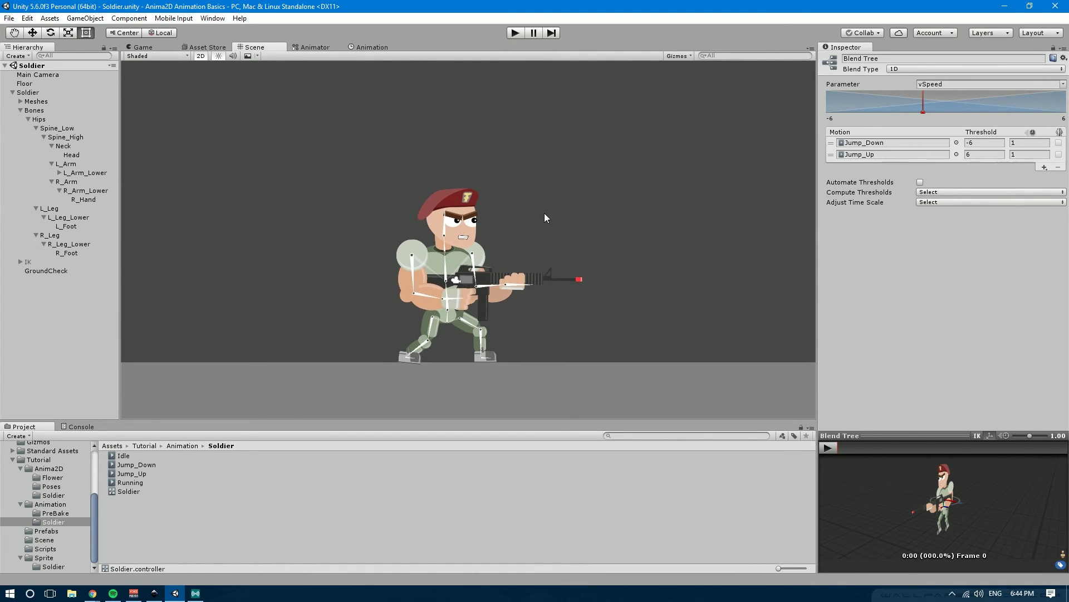
scroll(513, 120, "up", 3)
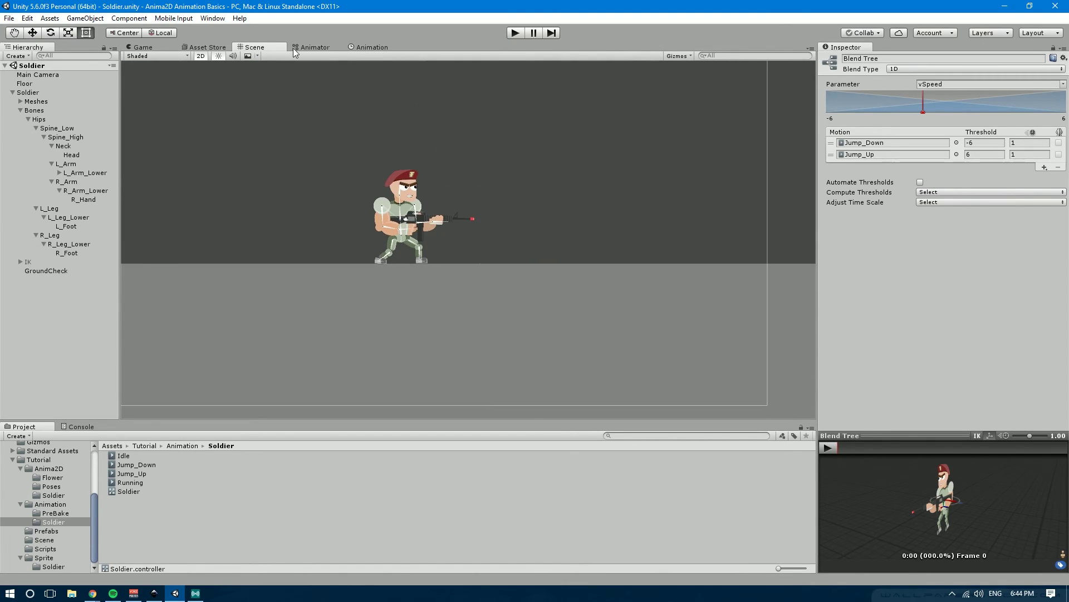
scroll(482, 198, "down", 3)
scroll(616, 218, "up", 2)
middle_click_drag(460, 190, 437, 220)
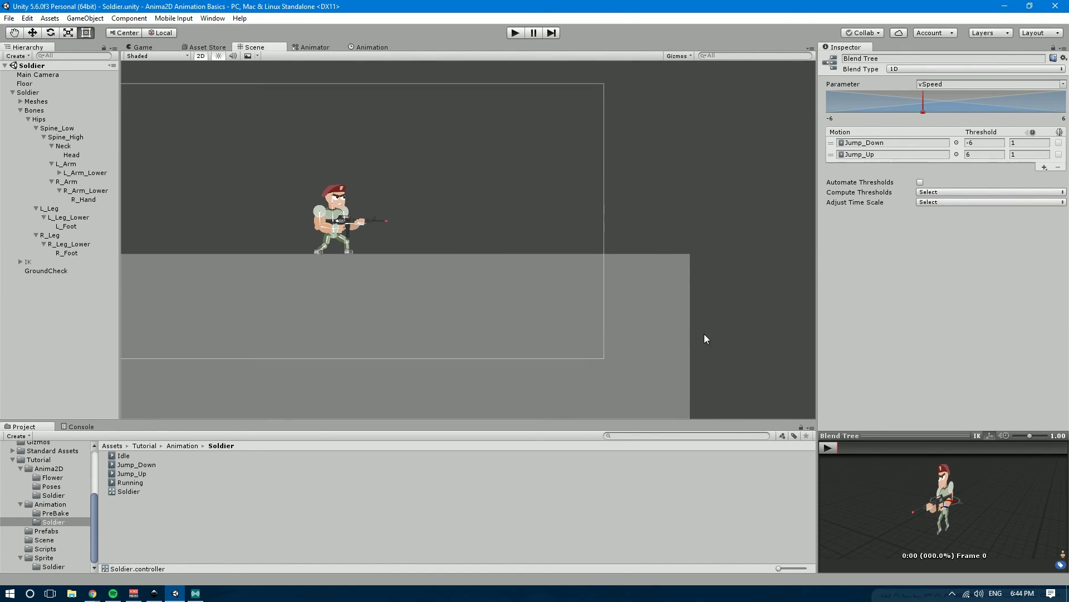
scroll(646, 261, "up", 1)
middle_click_drag(489, 137, 492, 168)
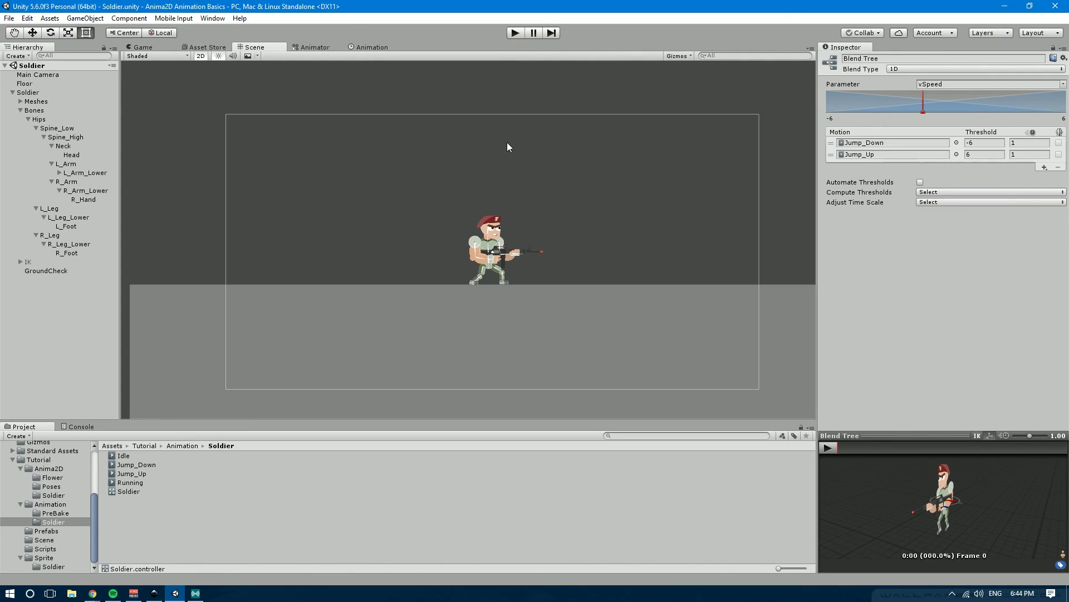
scroll(550, 210, "up", 5)
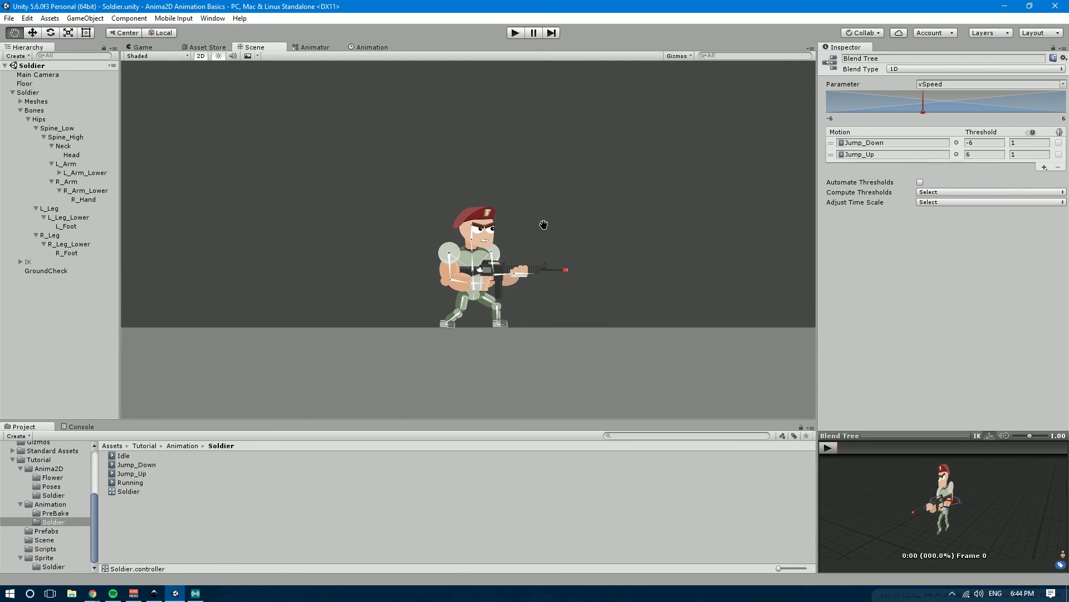